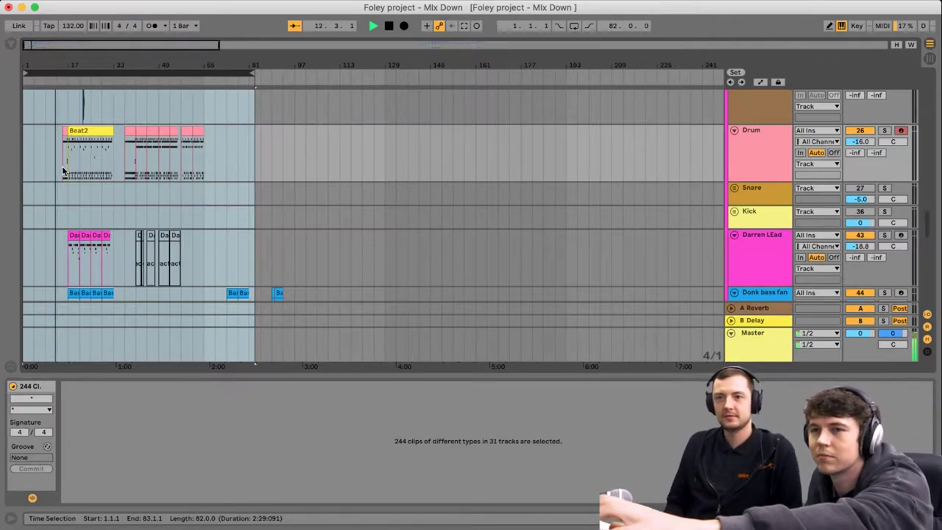
- Follow playback through the intro and early build-up tracks, hiding the clip detail view to show more tracks
left_click_drag(66, 70, 103, 150)
scroll(103, 149, "up", 3)
scroll(103, 149, "up", 10)
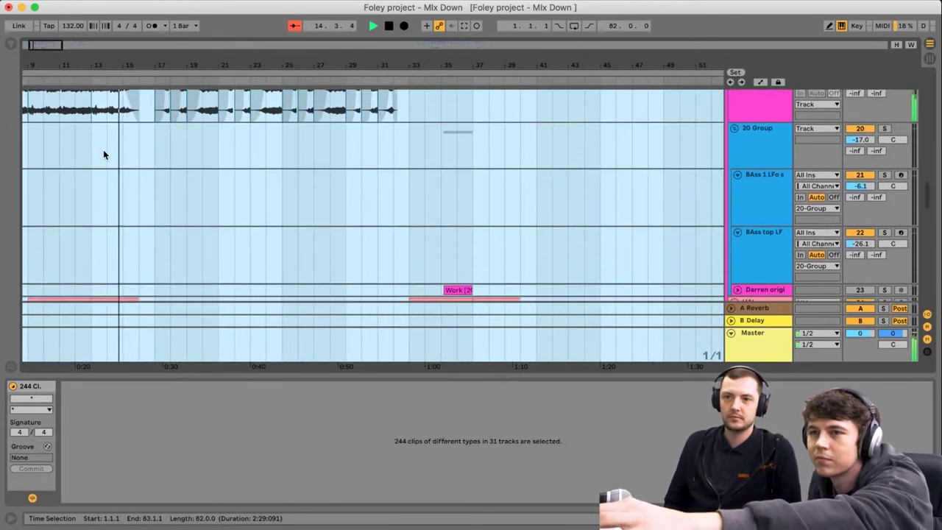
scroll(103, 150, "up", 8)
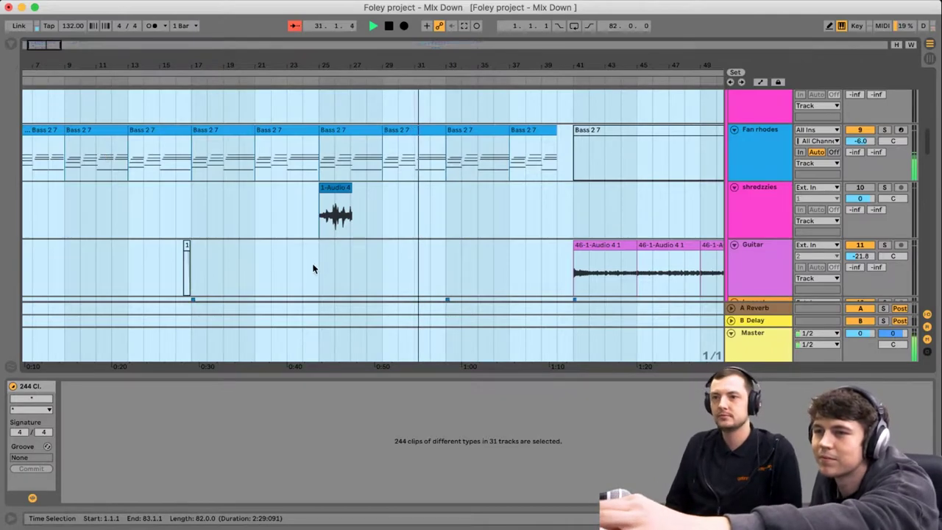
double_click(318, 373)
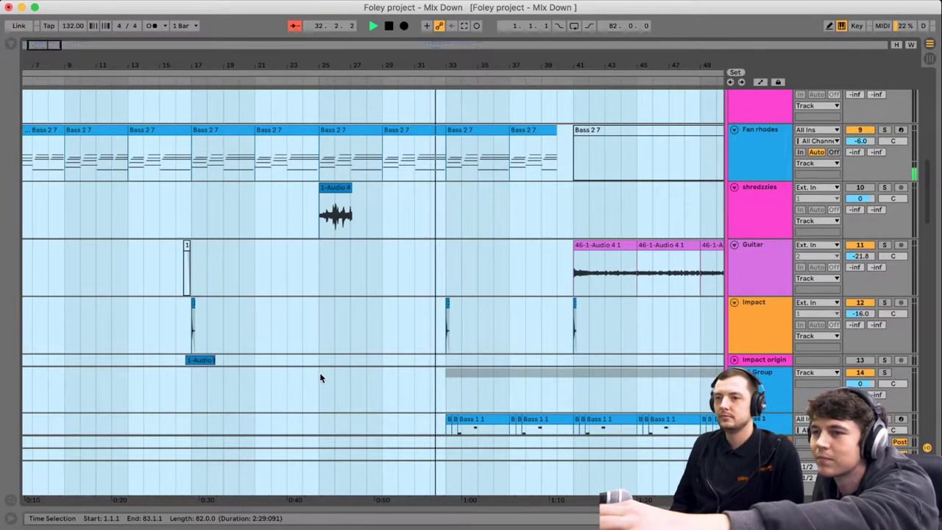
scroll(403, 346, "down", 5)
scroll(403, 346, "right", 2)
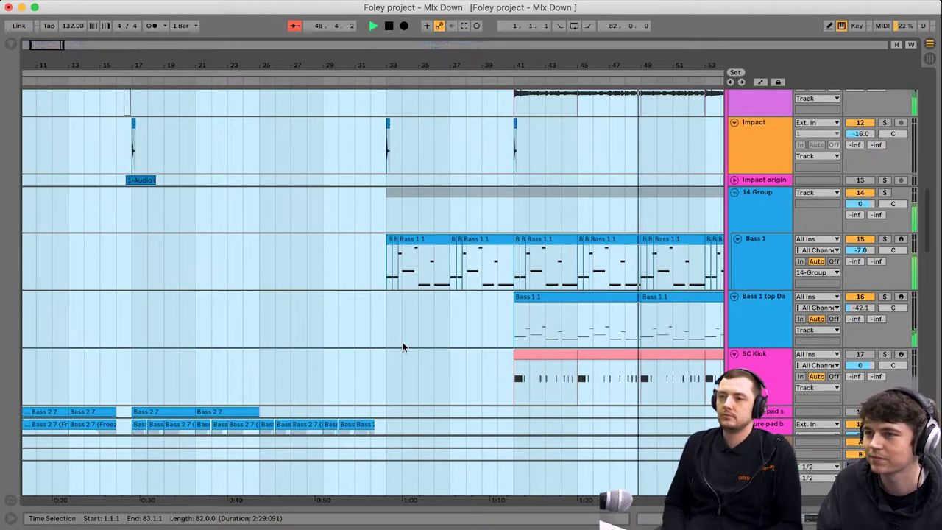
- Examine the bass, SC Kick, hat, drum, riser and guitar clips in the main section during playback
scroll(402, 341, "right", 8)
scroll(402, 342, "down", 2)
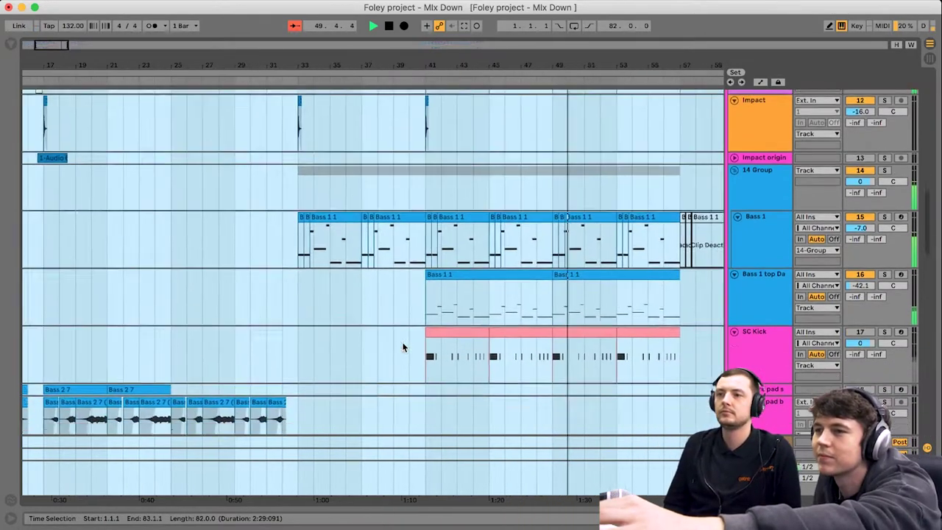
scroll(402, 342, "down", 10)
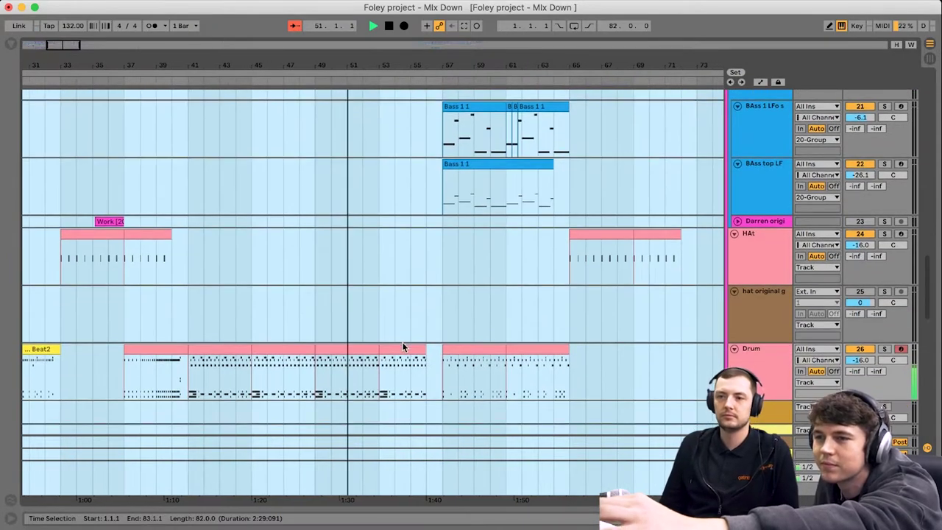
scroll(402, 346, "up", 10)
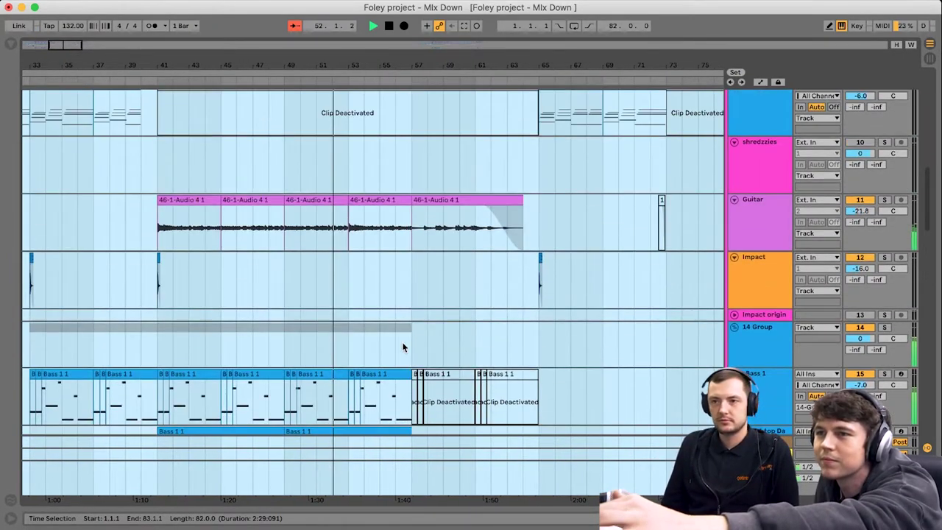
scroll(402, 342, "up", 5)
scroll(402, 341, "down", 5)
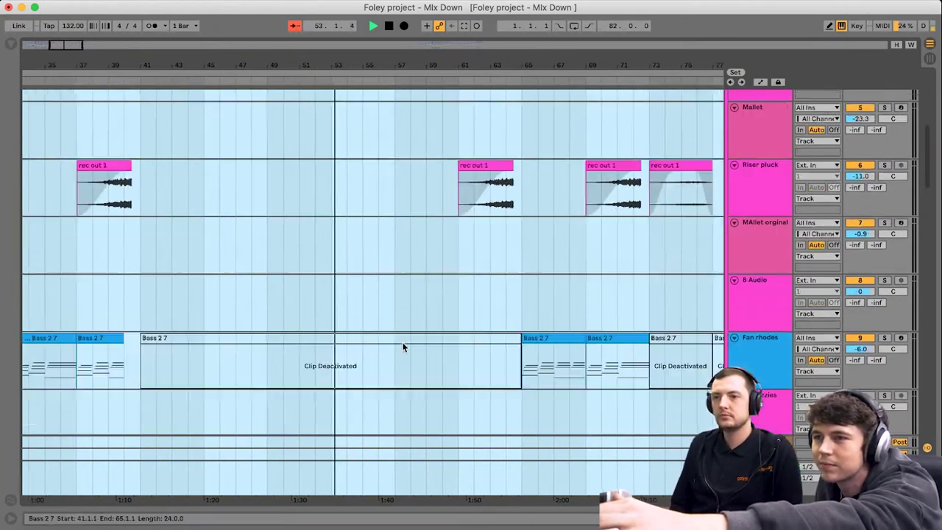
scroll(402, 341, "down", 6)
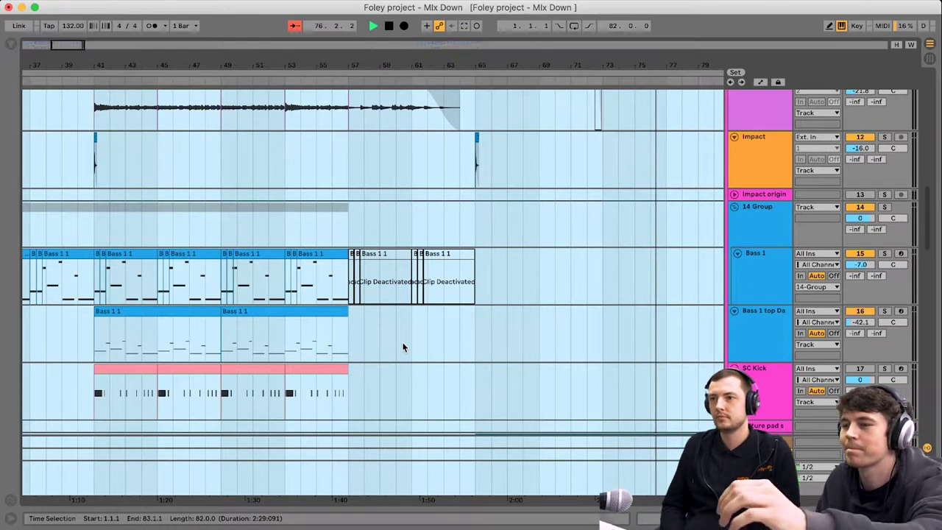
- Review the riser, VOX and Future pad clips in the closing section up to bar 83, and stop playback
scroll(402, 346, "up", 10)
scroll(402, 346, "right", 5)
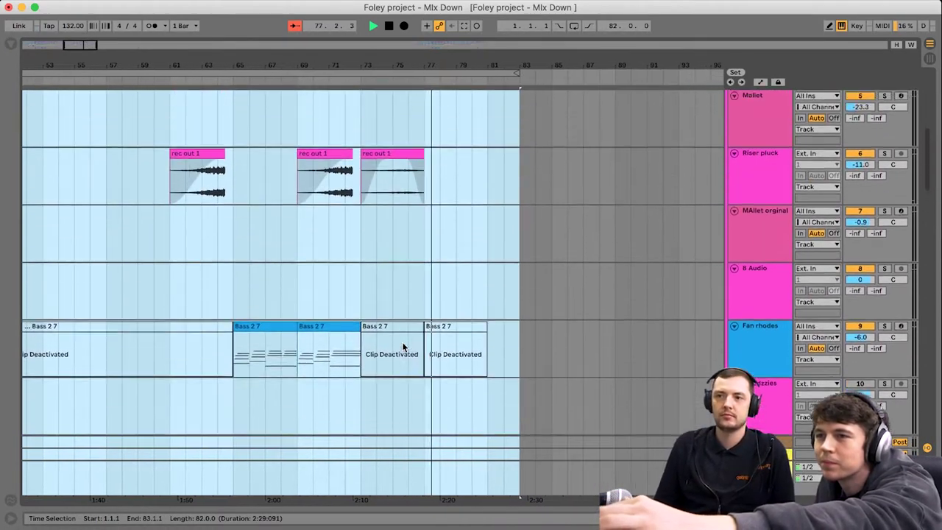
scroll(402, 346, "up", 5)
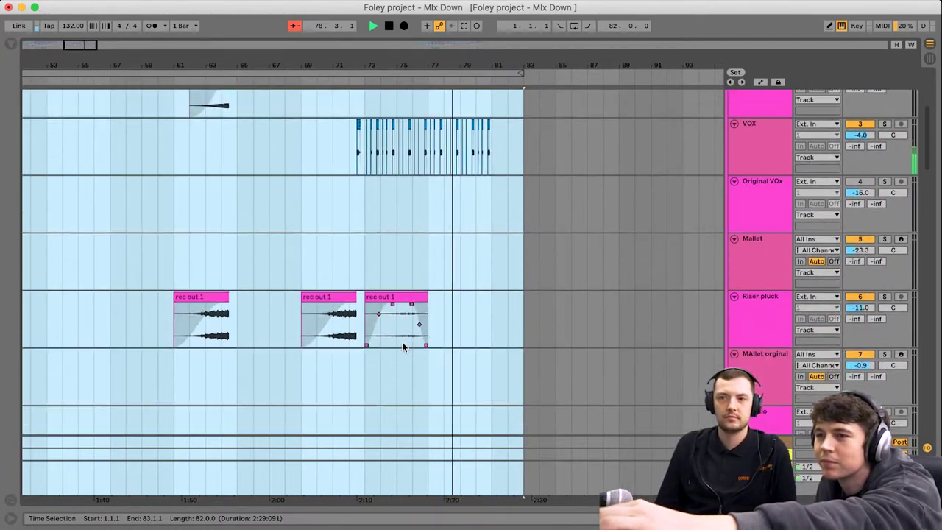
scroll(402, 342, "down", 15)
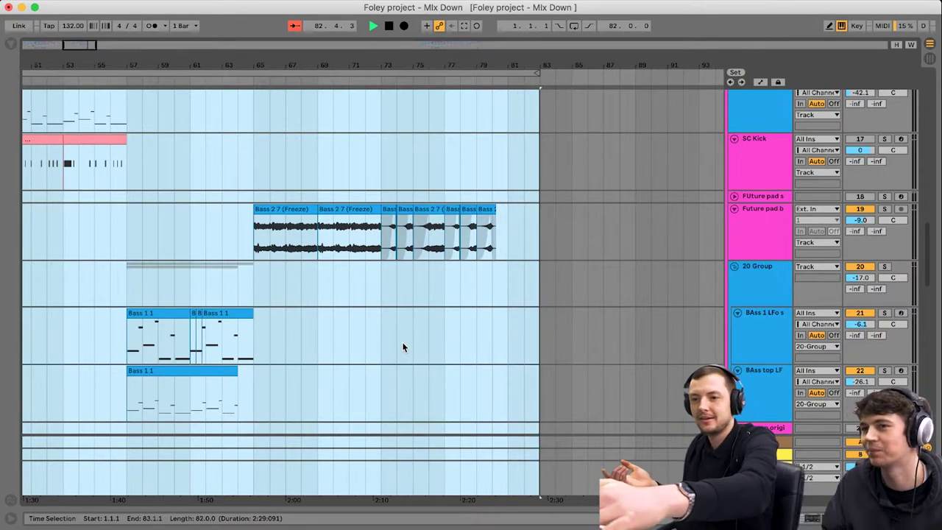
key("space")
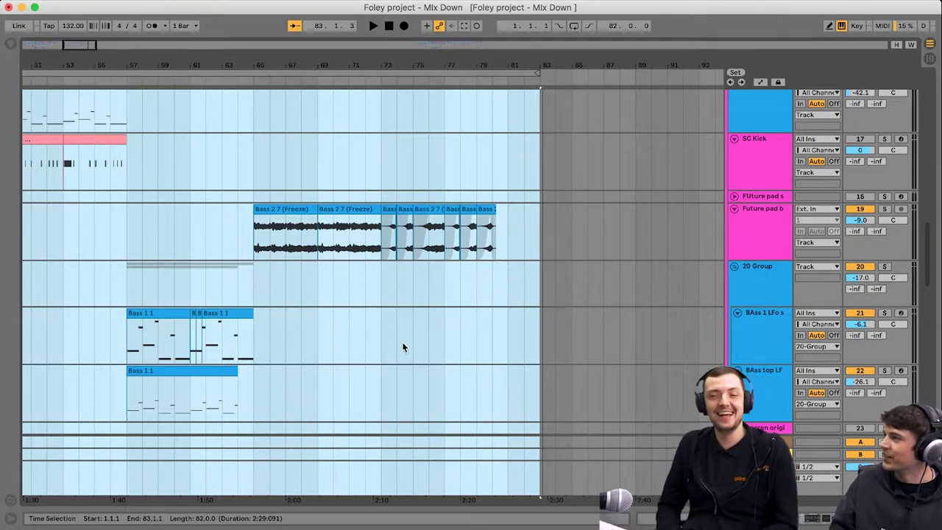
- Solo the Original VOx track and play its clip at bar 17
scroll(401, 342, "up", 10)
scroll(402, 342, "left", 10)
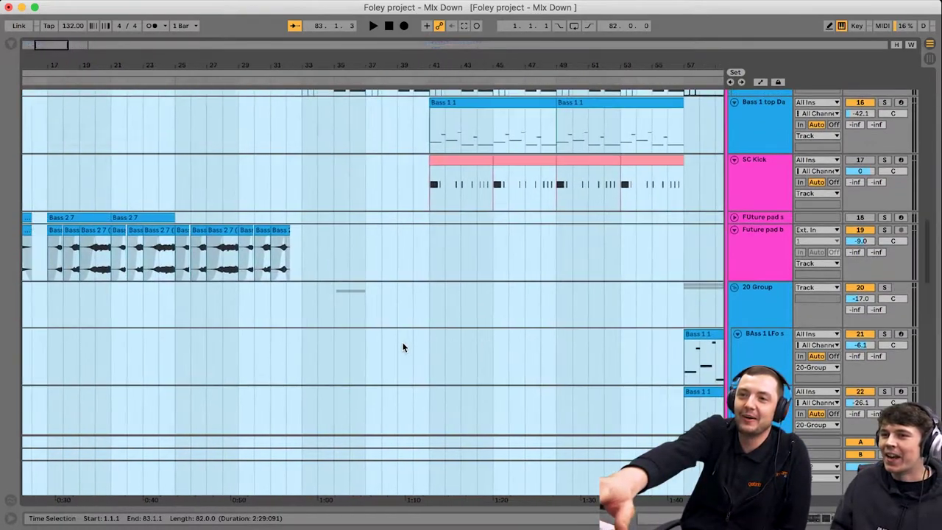
scroll(402, 341, "up", 3)
scroll(402, 342, "left", 2)
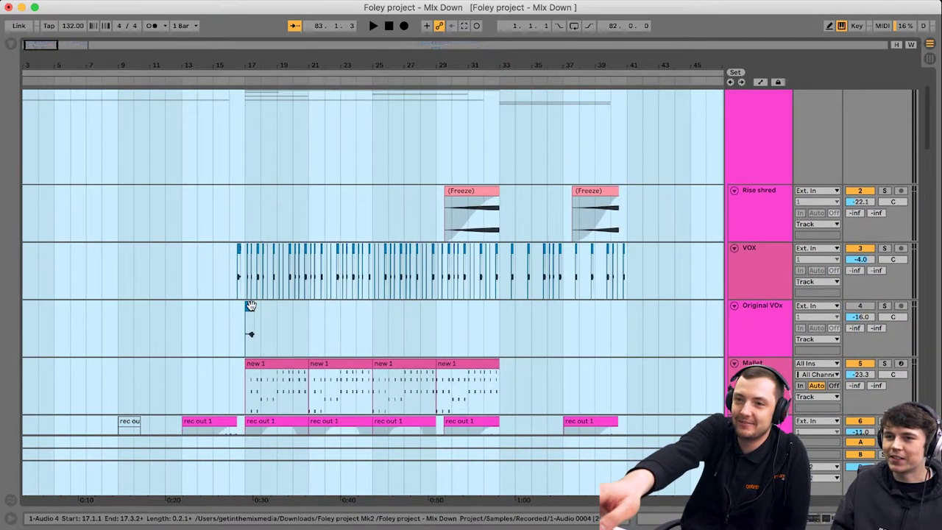
left_click(250, 306)
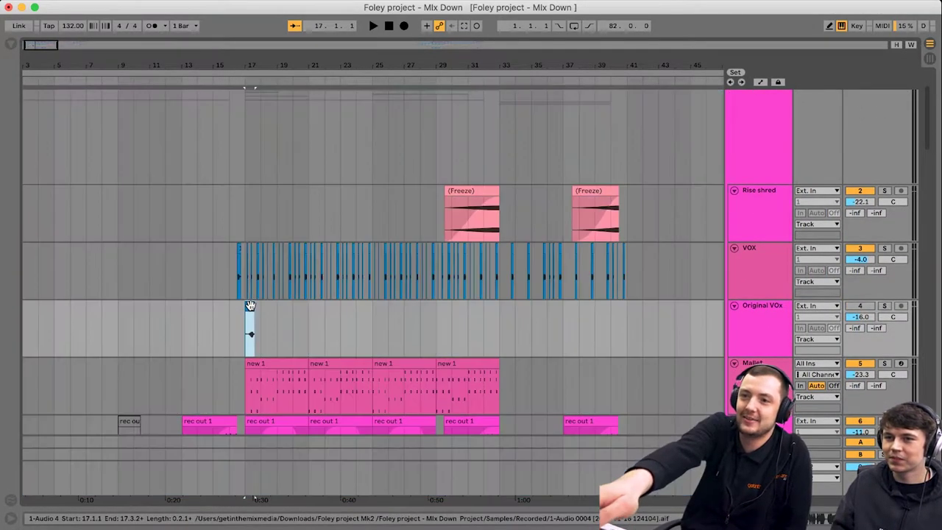
left_click(885, 306)
key("space")
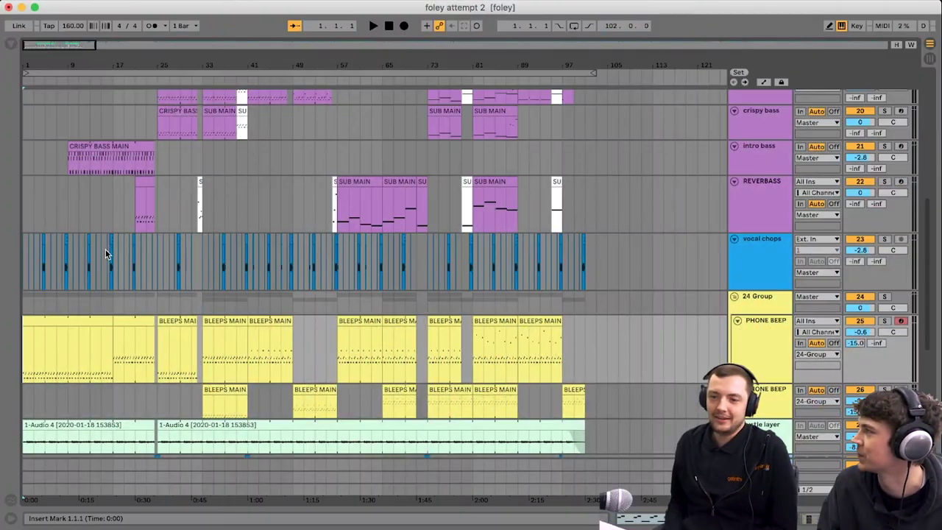
- Play the arrangement of the foley attempt 2 project
left_click(57, 70)
key("space")
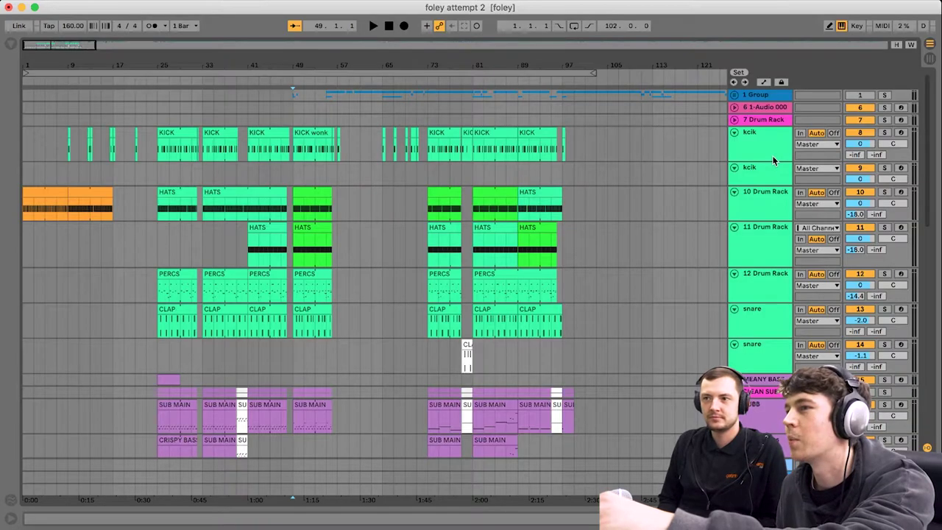
- Open the soloed upper kcik track's Drum Rack and audition its recorded one-shot sample
left_click(772, 161)
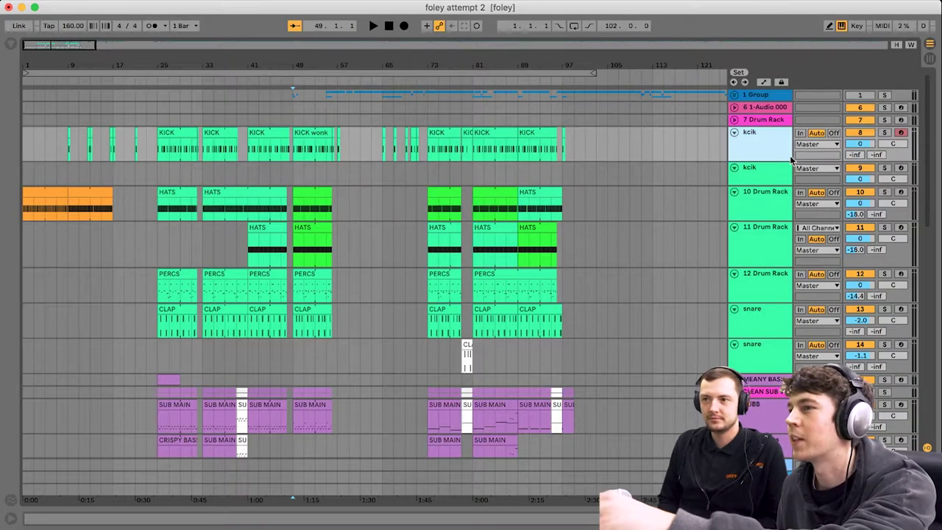
double_click(738, 152)
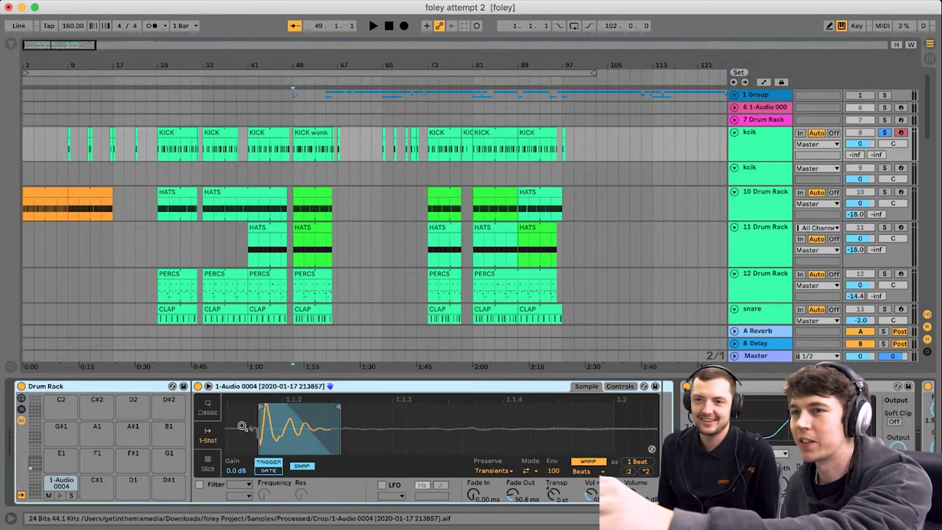
left_click(259, 460)
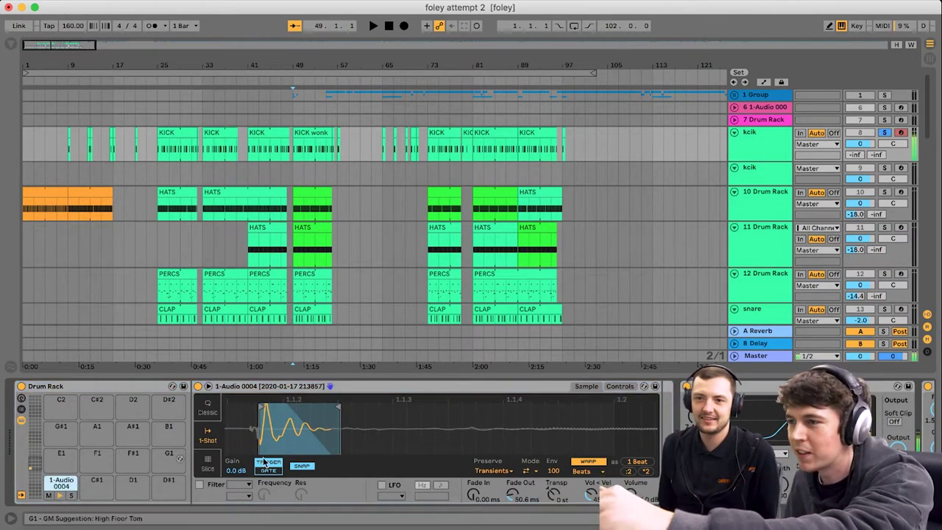
- Inspect the kick's Saturator, EQ Eight and Drum Buss effects and audition the kick pad for comparison
scroll(331, 442, "right", 10)
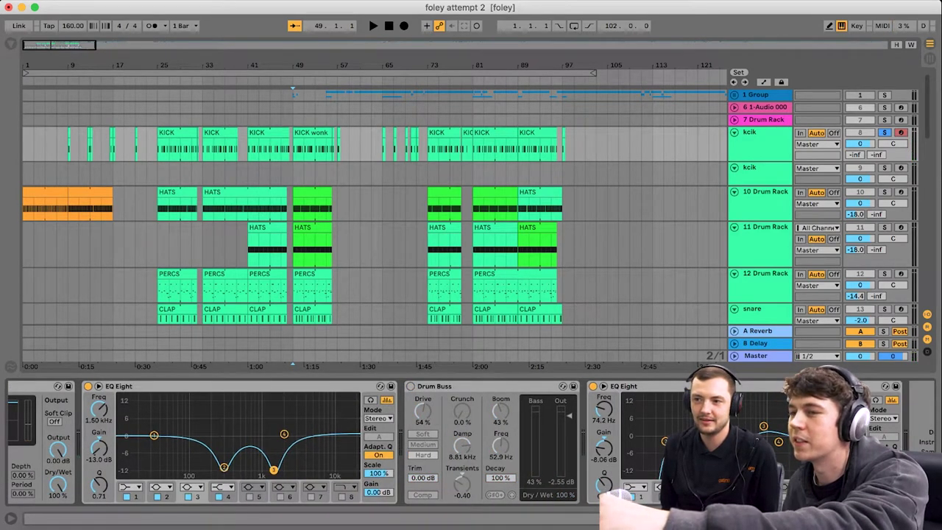
scroll(61, 501, "left", 10)
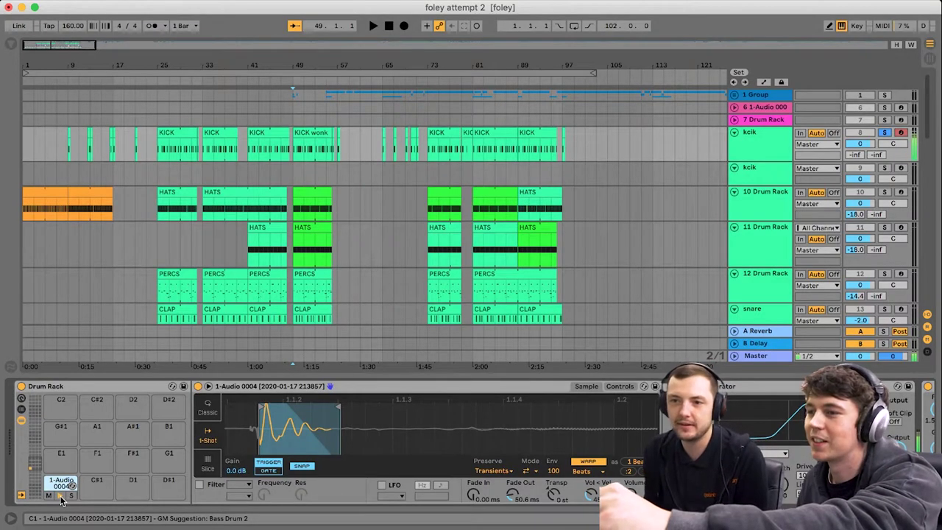
scroll(563, 399, "right", 10)
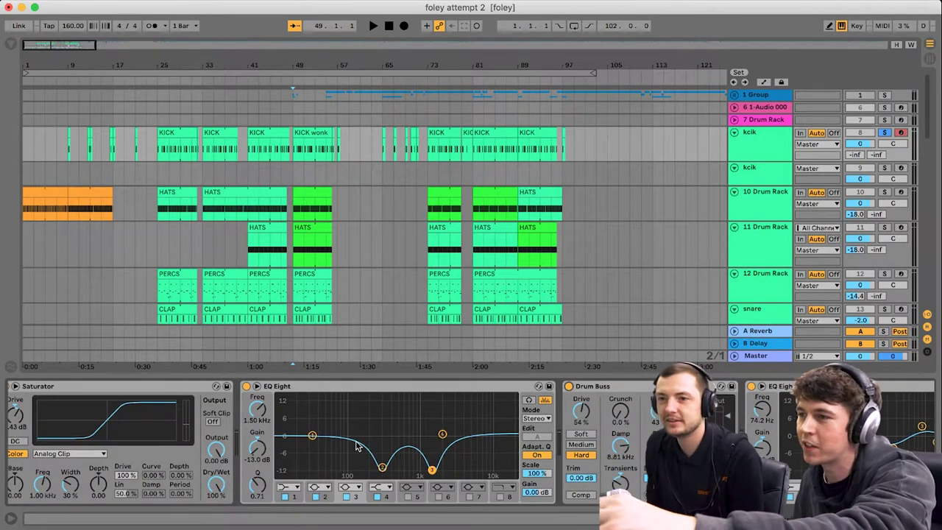
scroll(356, 447, "right", 5)
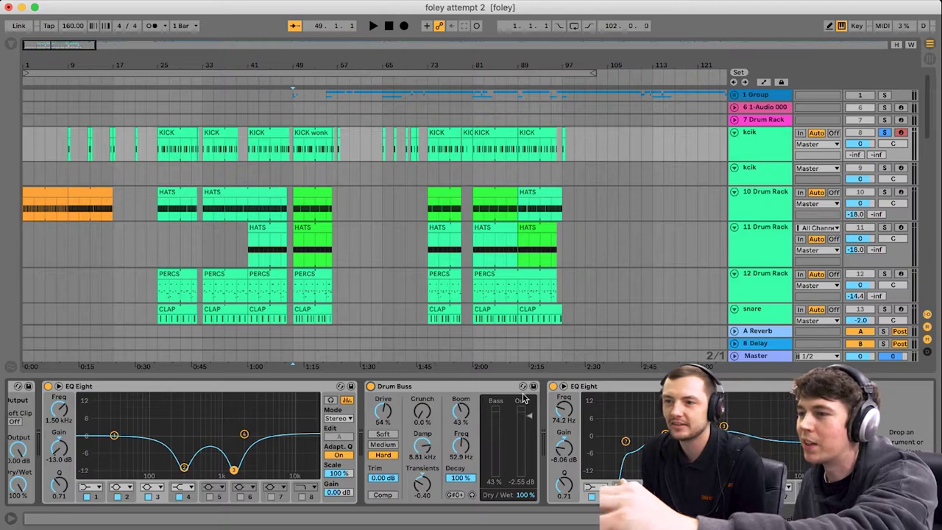
scroll(523, 401, "left", 15)
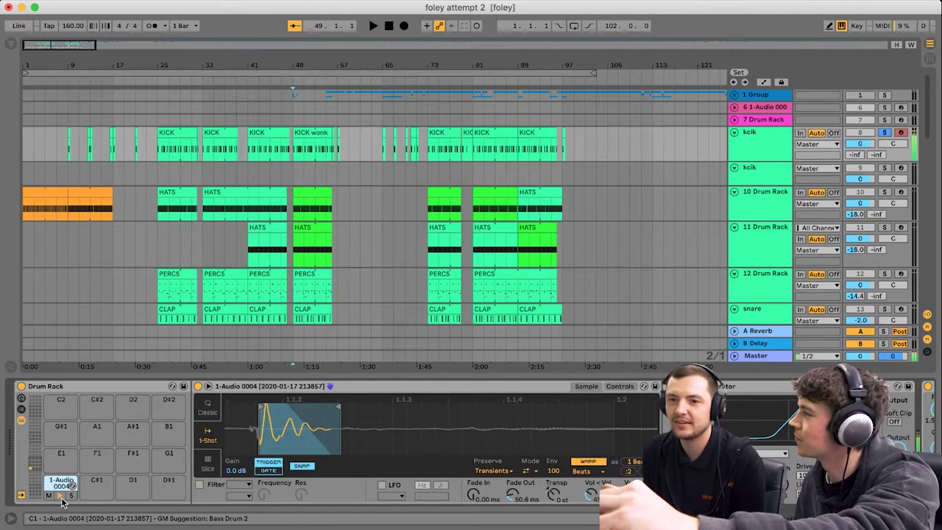
- Select and solo 10 Drum Rack, play its hats from bar 33, and inspect its foley sample pads
scroll(63, 503, "right", 3)
left_click(741, 208)
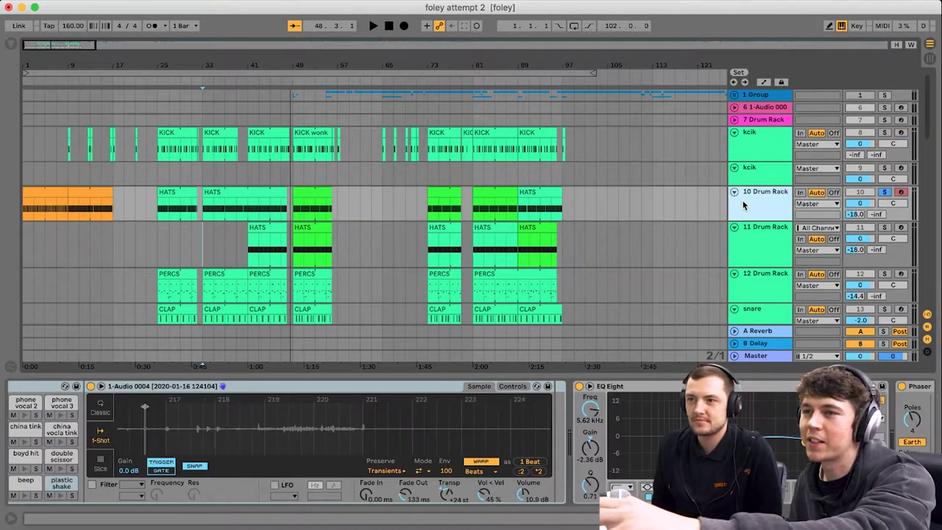
scroll(467, 313, "down", 1)
key("space")
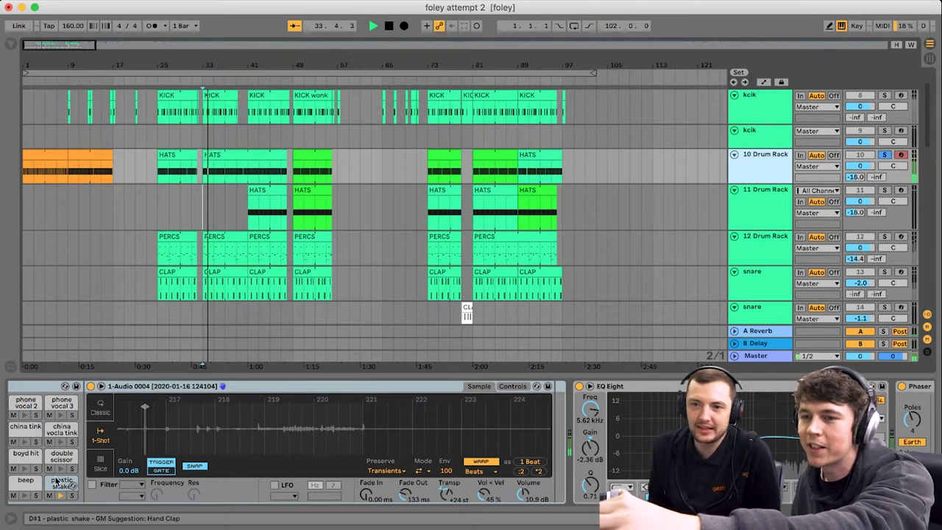
scroll(57, 489, "left", 3)
key("space")
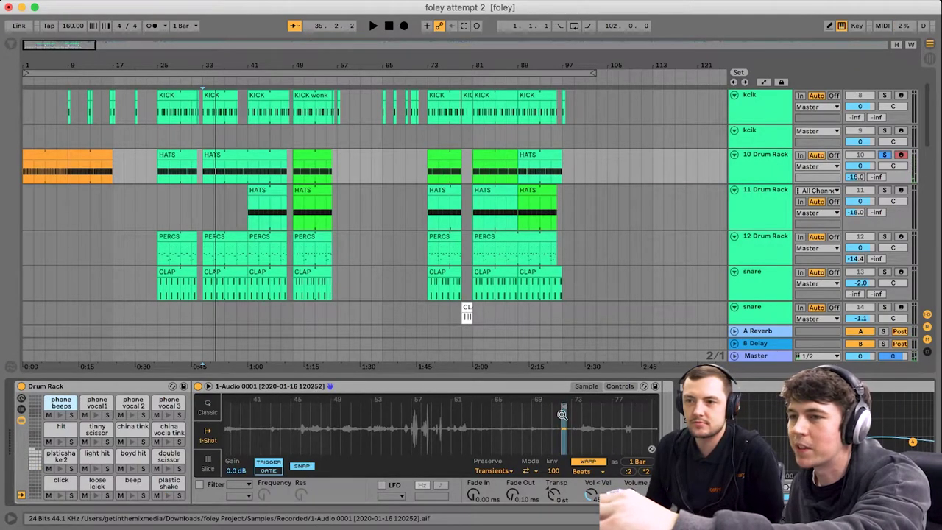
- Play the soloed percussion on 12 Drum Rack from bar 33
scroll(882, 179, "down", 3)
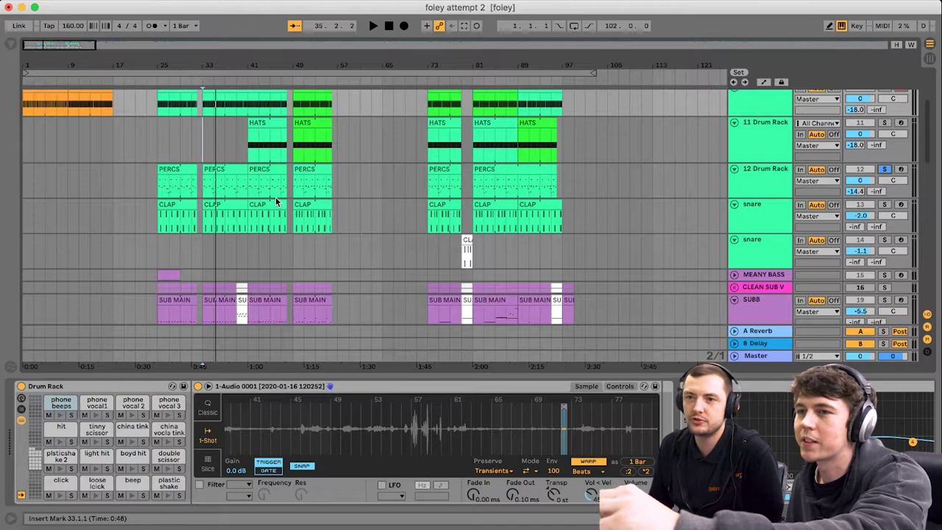
key("space")
left_click(204, 182)
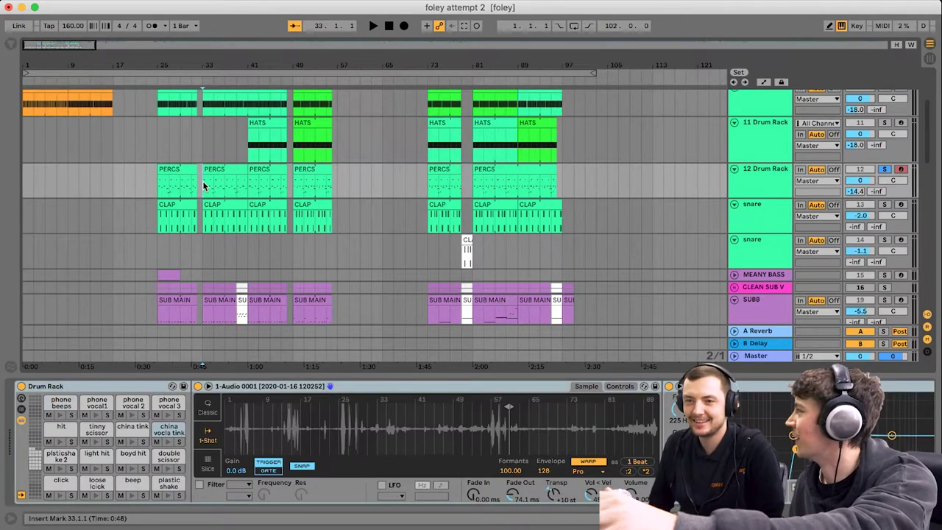
key("space")
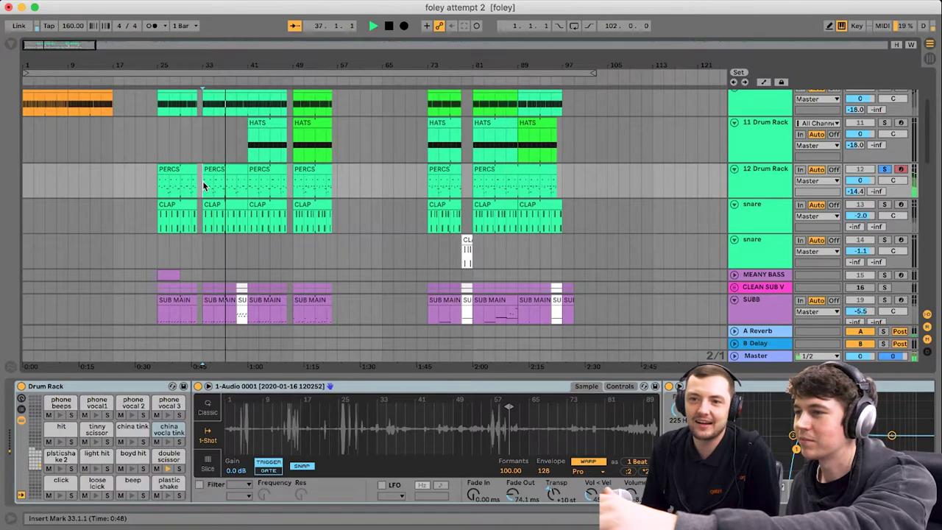
key("space")
- Play the soloed SUBB track from bar 33 and inspect the short loop region in its Sampler waveform
key("space")
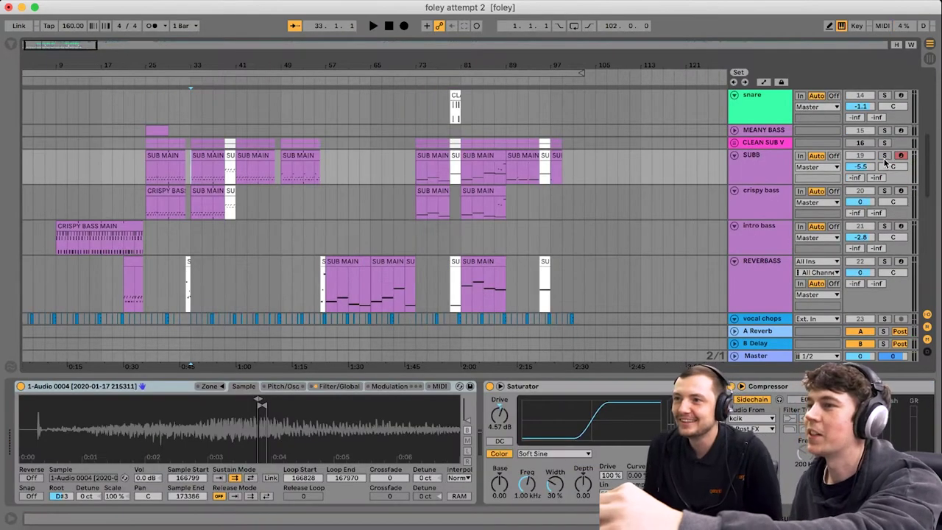
key("space")
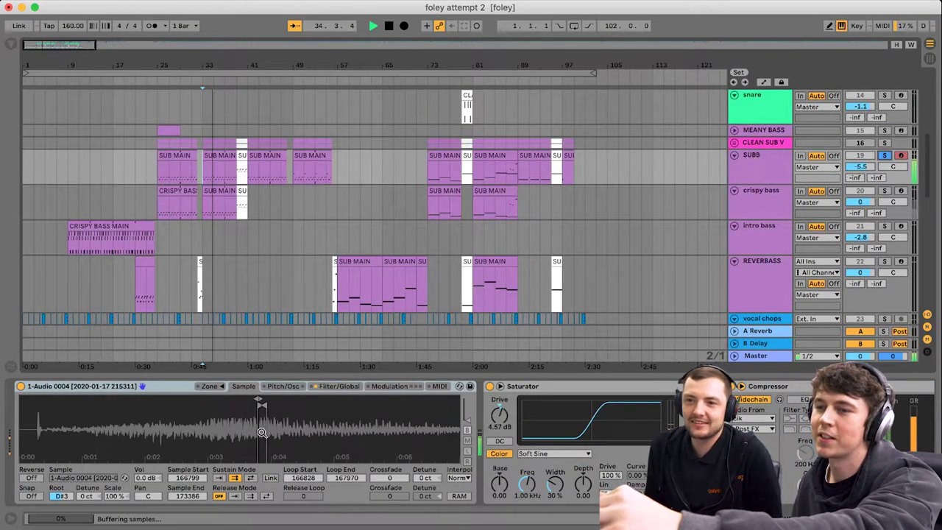
scroll(272, 427, "up", 5)
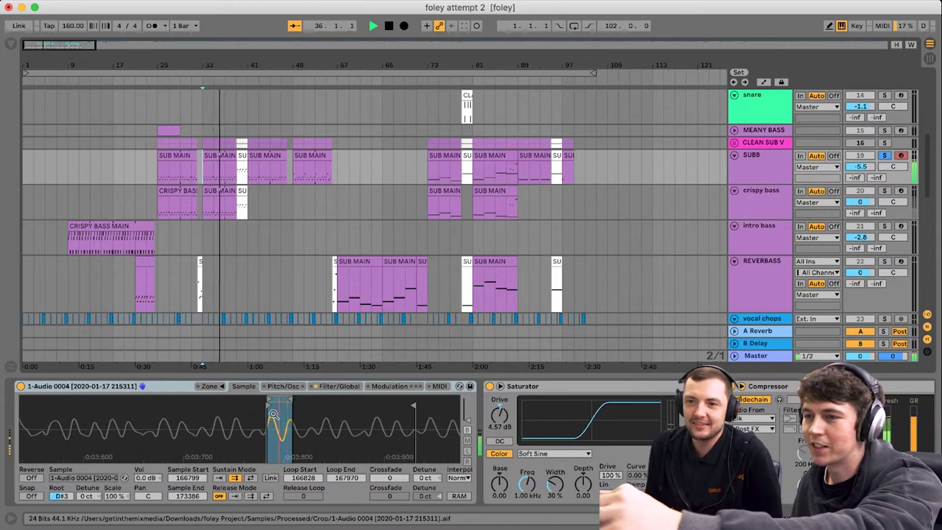
- Zoom the SUBB Sampler waveform back out and examine the Sampler's Pitch/Osc settings
scroll(258, 417, "down", 6)
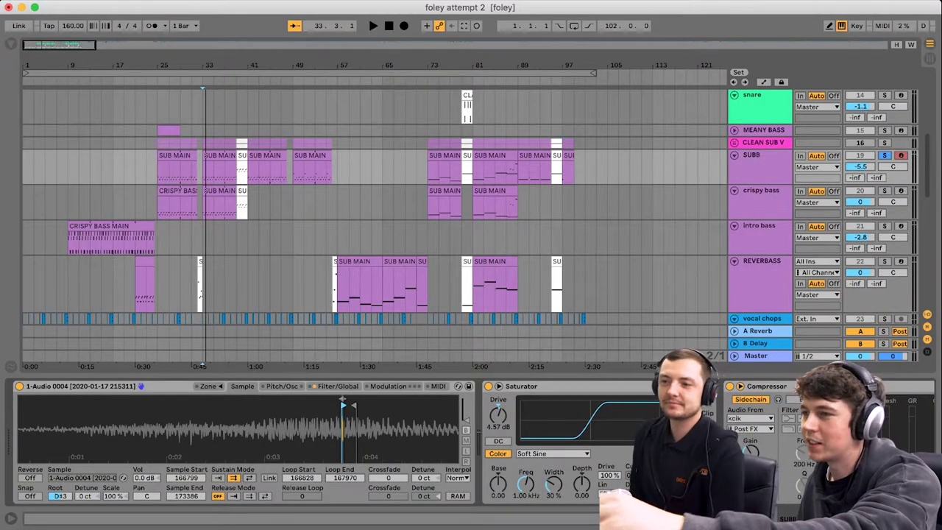
scroll(471, 442, "right", 5)
scroll(471, 442, "right", 5)
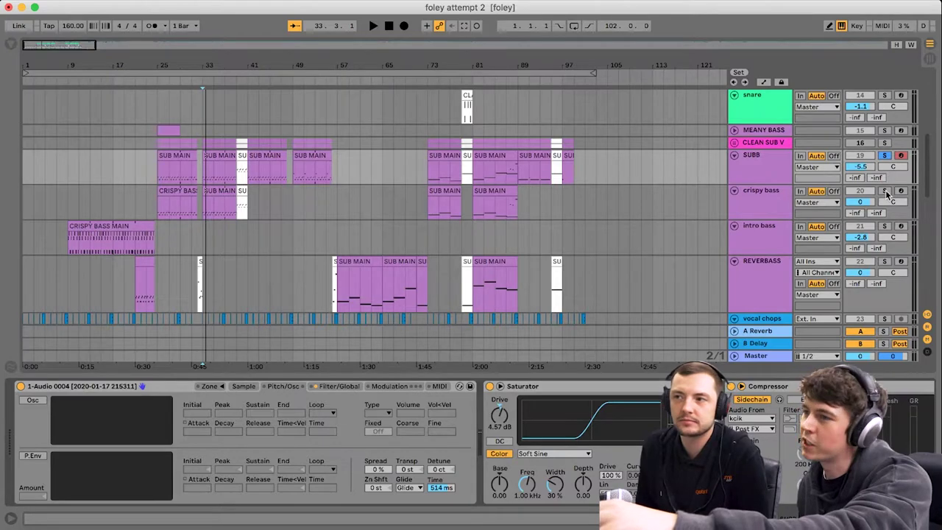
- Solo the crispy bass track and play it from bar 33
left_click(885, 191)
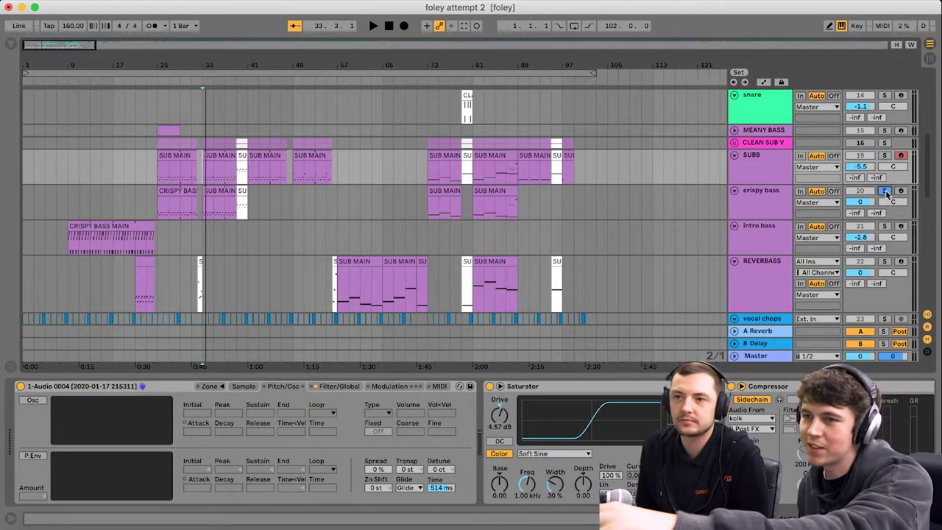
left_click(216, 214)
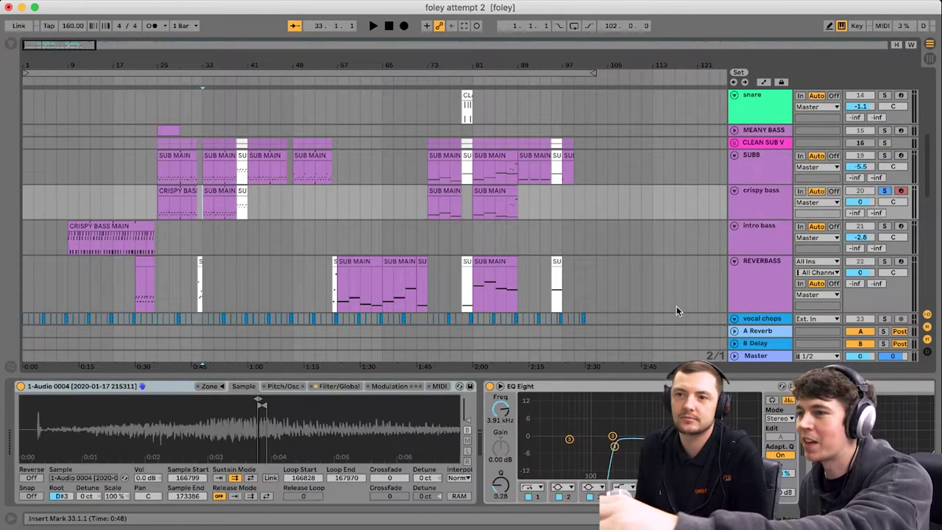
key("space")
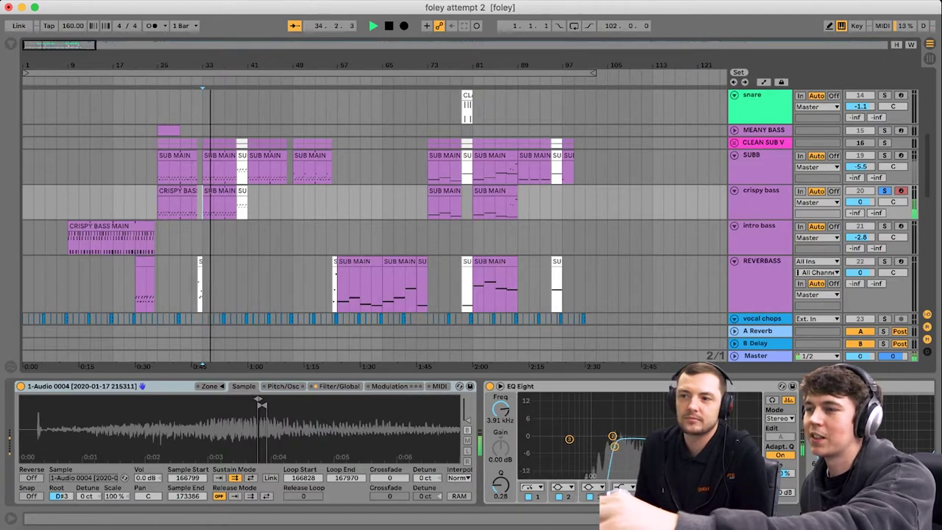
- Examine the EQ Eight, Auto Filter, Saturator, Chorus and Phaser on crispy bass during playback, ending with playback stopped
scroll(316, 442, "right", 5)
scroll(317, 442, "left", 1)
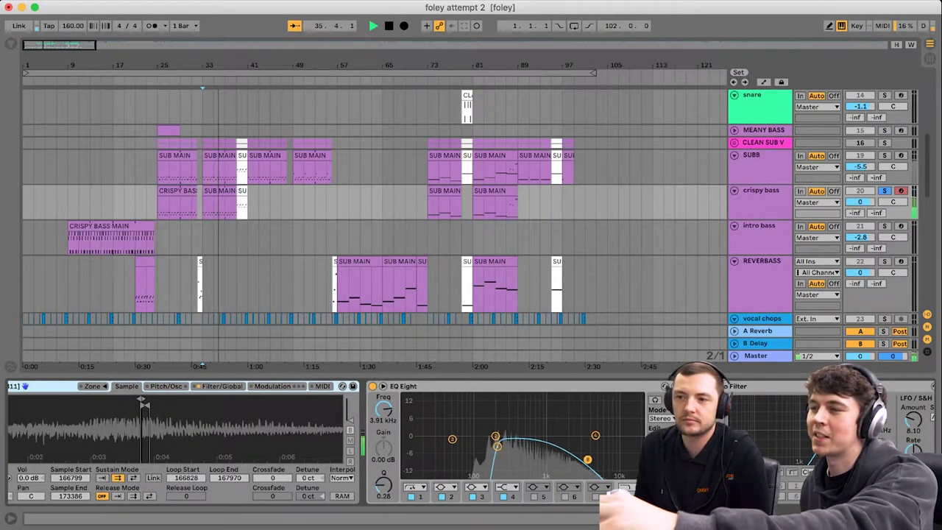
scroll(316, 441, "right", 5)
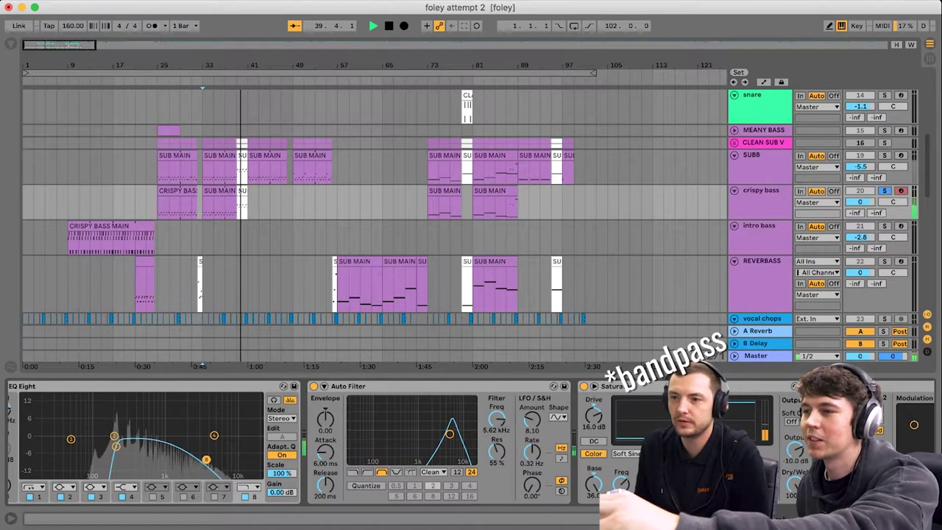
scroll(316, 441, "right", 5)
scroll(316, 442, "left", 1)
scroll(317, 442, "right", 5)
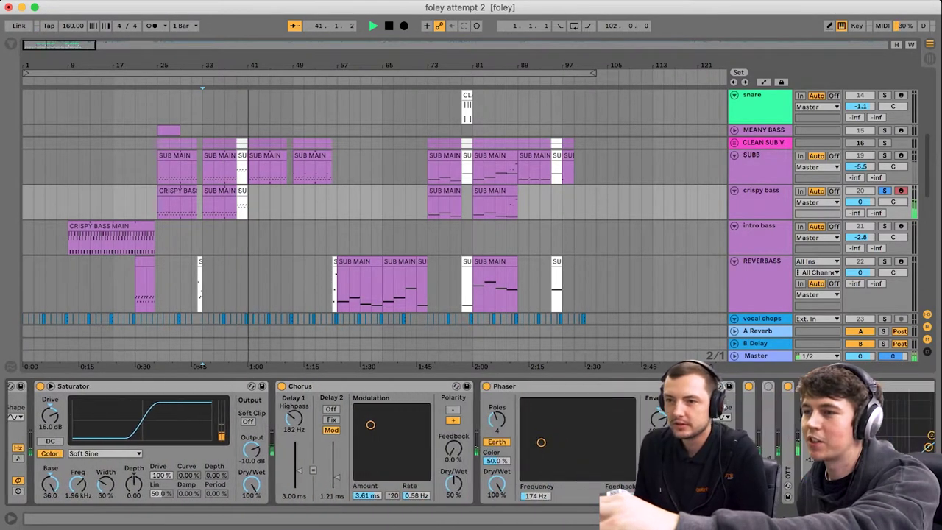
key("space")
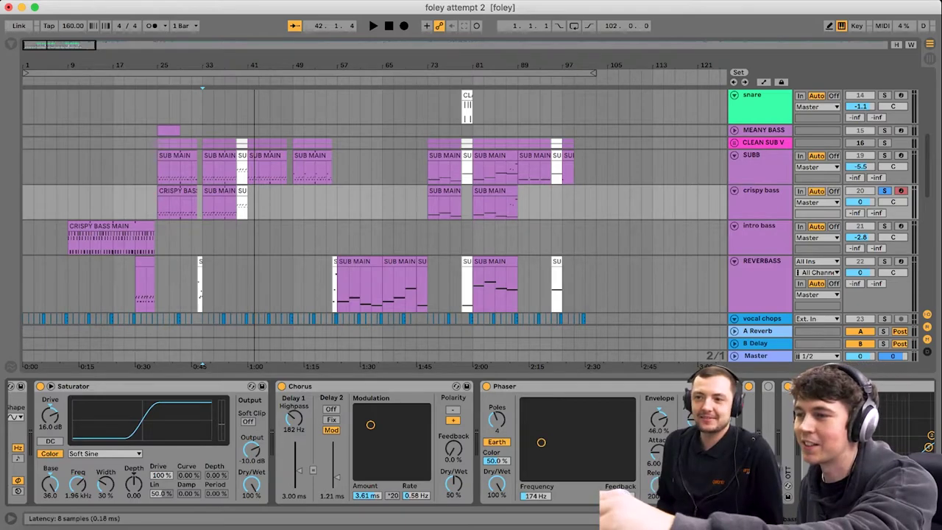
- Inspect the rest of the crispy bass chain, including OTT, EQ Eight, Bass Mono and the kick sidechain, and hide the devices
scroll(618, 445, "right", 5)
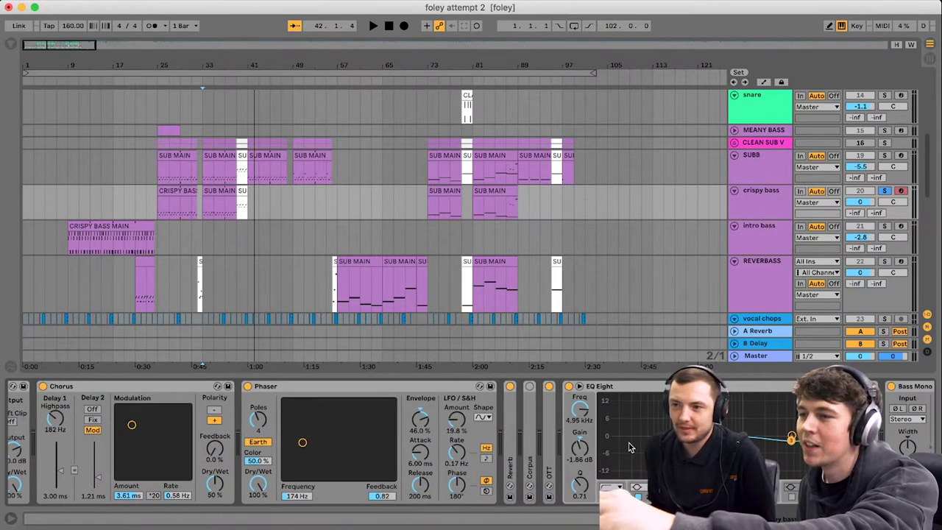
double_click(551, 456)
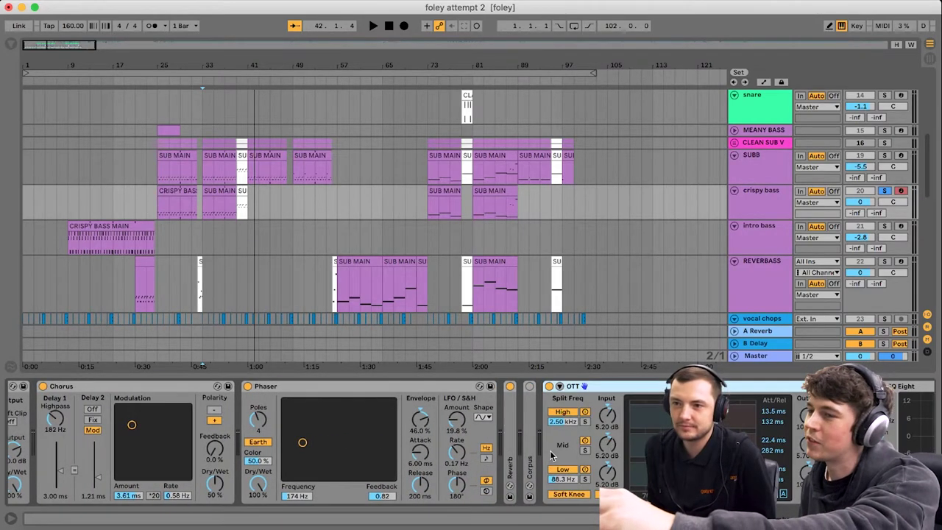
double_click(622, 389)
scroll(600, 456, "right", 10)
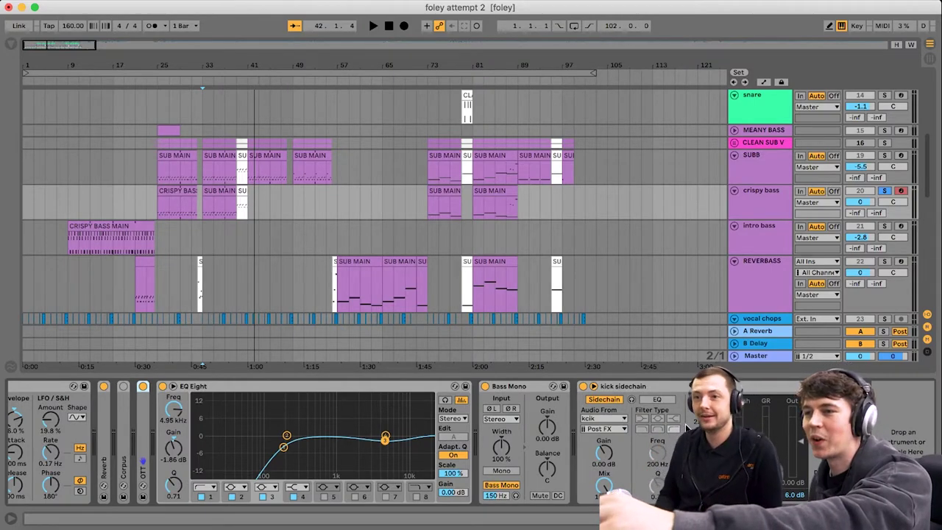
left_click_drag(632, 377, 633, 380)
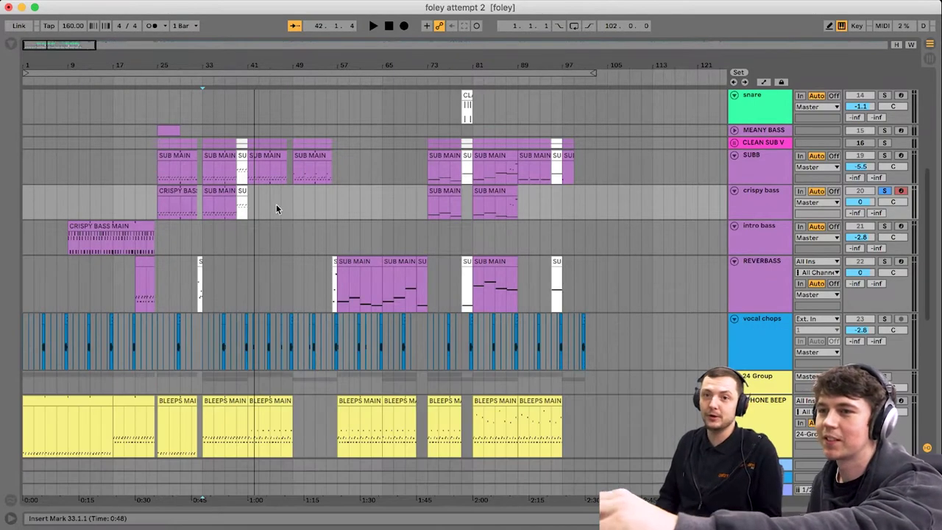
- Solo the vocal chops track and play it from bar 60 and from bar 39
scroll(276, 206, "down", 4)
scroll(235, 246, "down", 1)
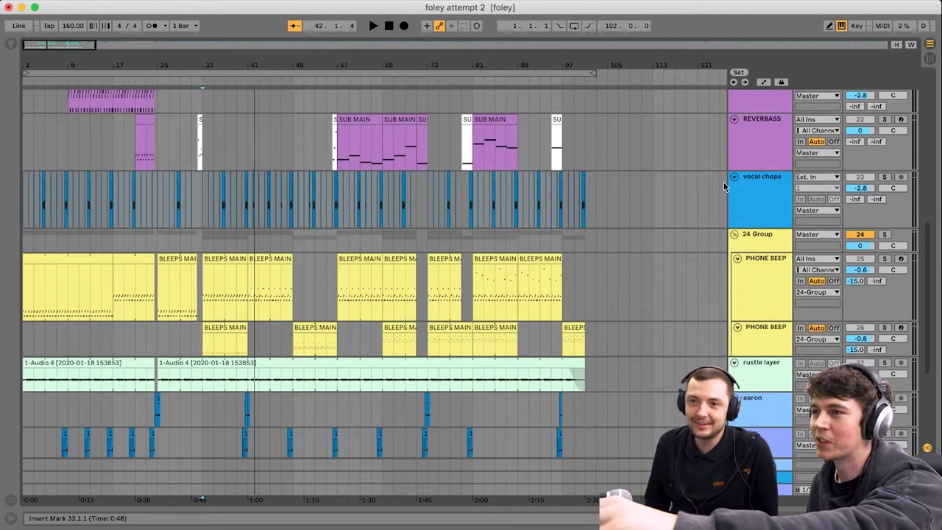
left_click(356, 211)
key("space")
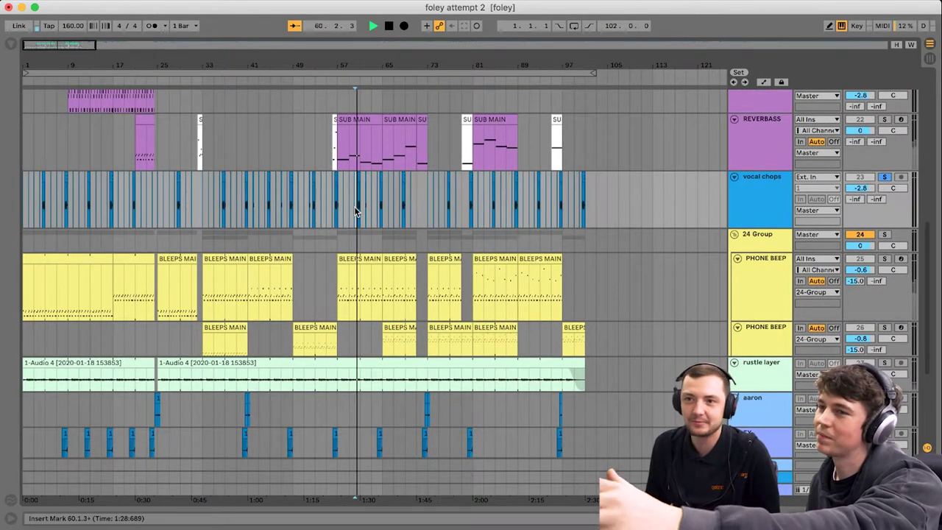
left_click(235, 194)
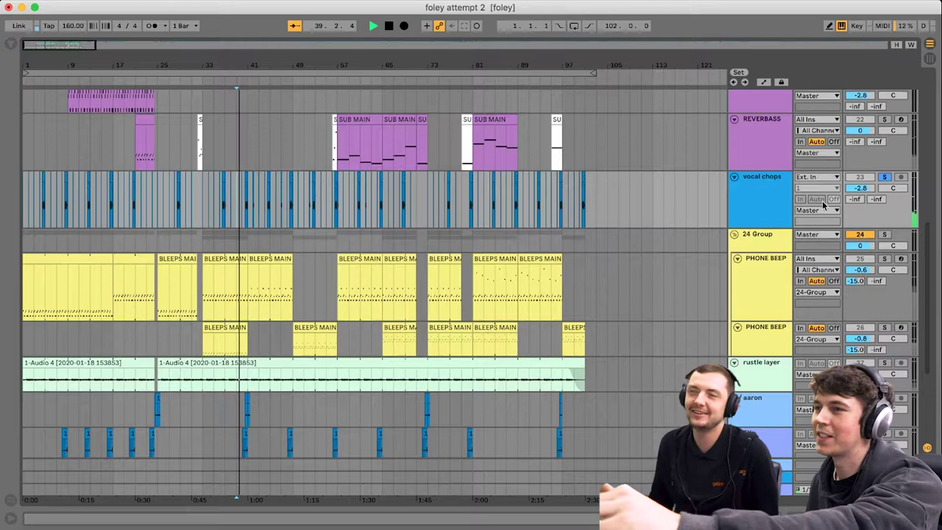
- Show the vocal chops effects and set the gain of EQ Eight's 774 Hz band to -13.5 dB
double_click(773, 197)
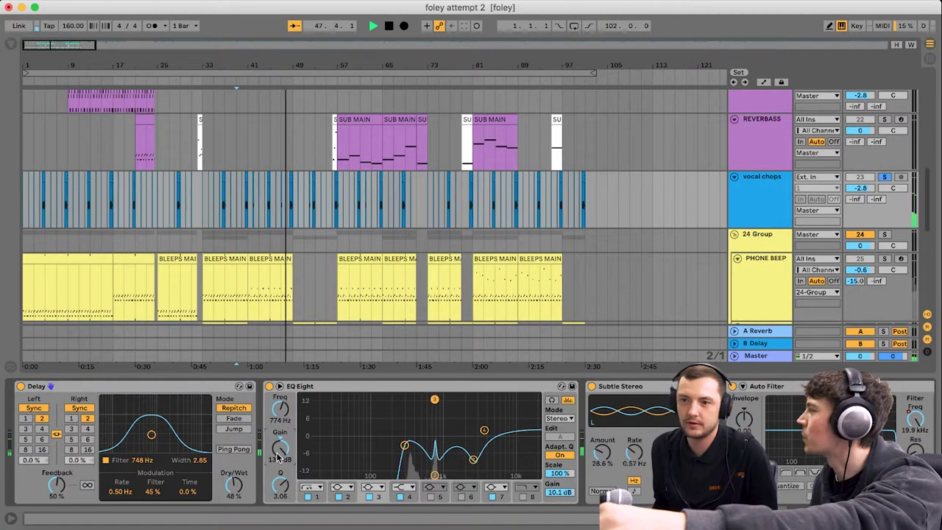
left_click_drag(278, 458, 280, 515)
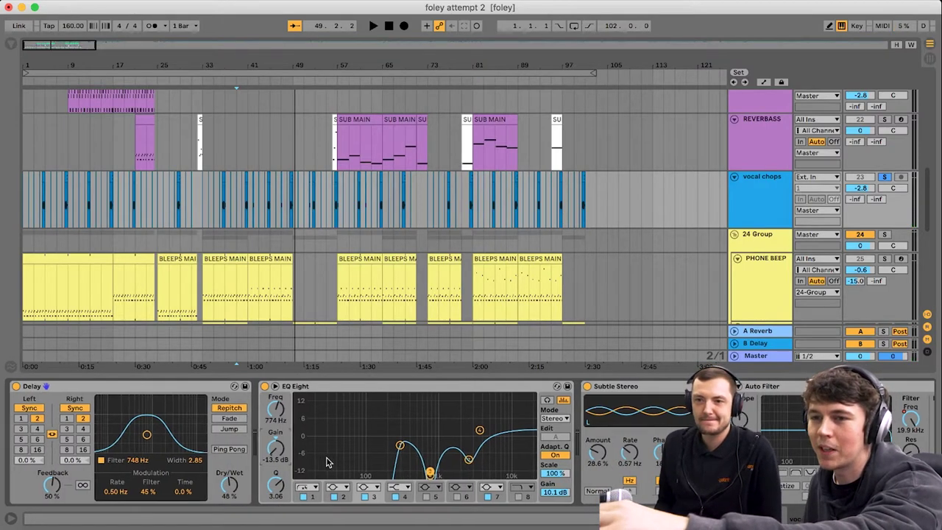
scroll(328, 463, "right", 5)
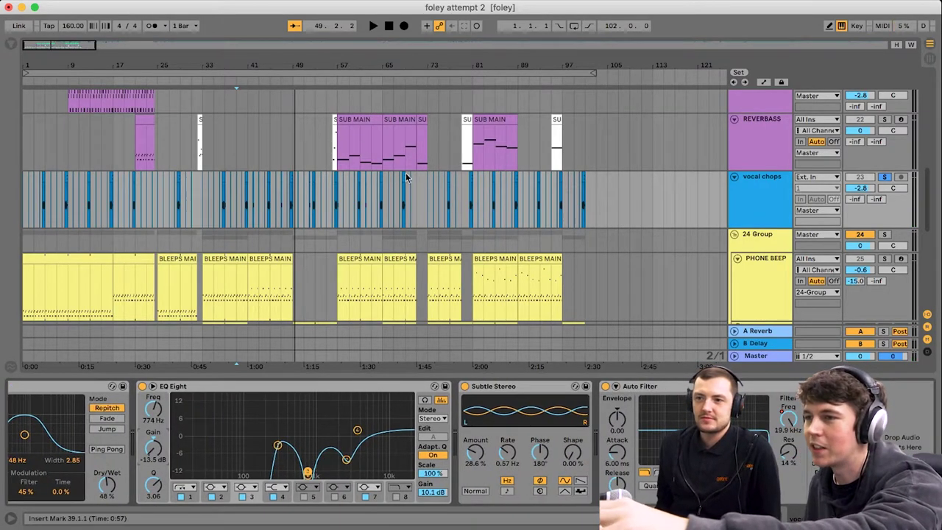
- Select the upper PHONE BEEP track, solo its group and play the beeps from bar 33
scroll(407, 177, "down", 5)
left_click(202, 273)
scroll(456, 207, "up", 3)
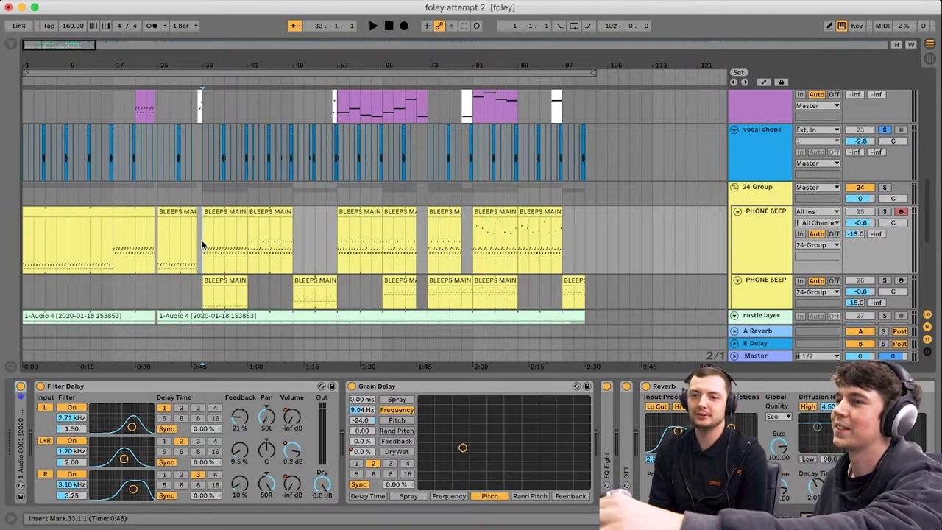
key("space")
scroll(445, 251, "down", 3)
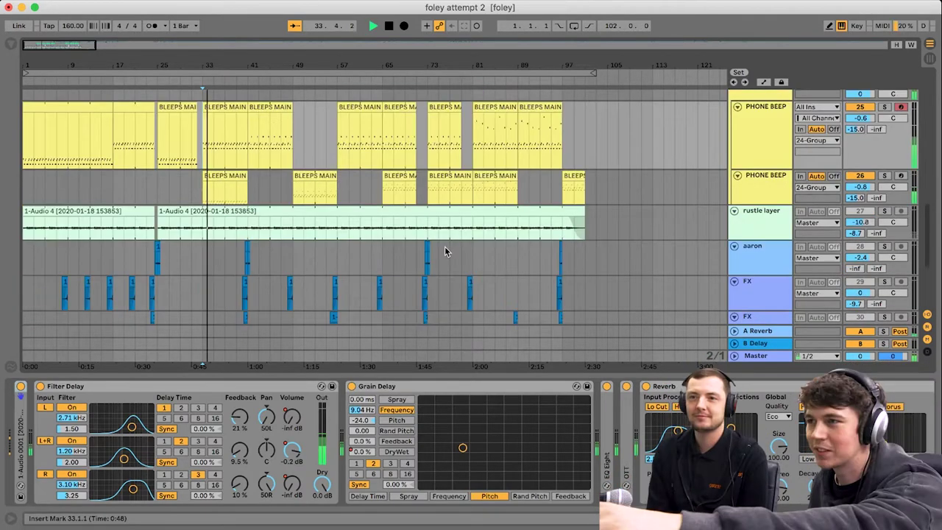
- Audition the soloed phone beeps at several points in the arrangement, including the intro and from bar 41
left_click(57, 150)
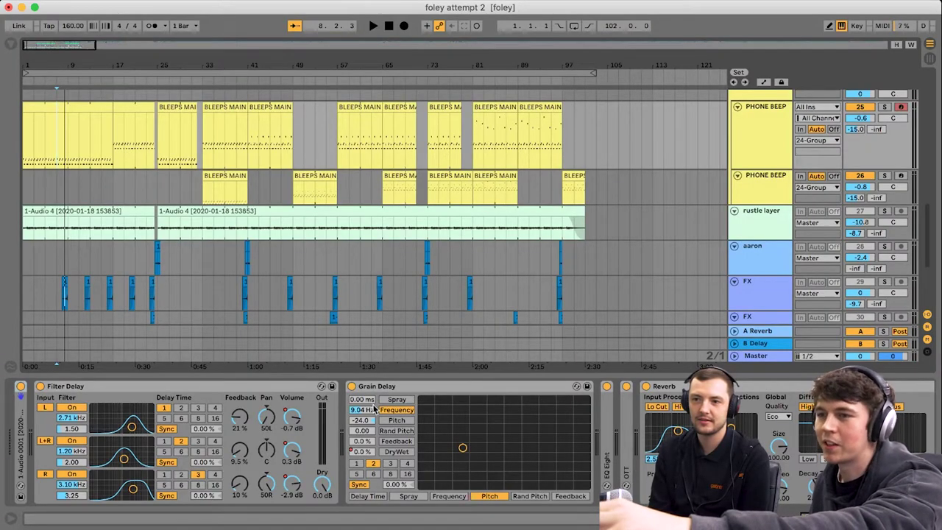
left_click(212, 152)
key("space")
left_click(282, 148)
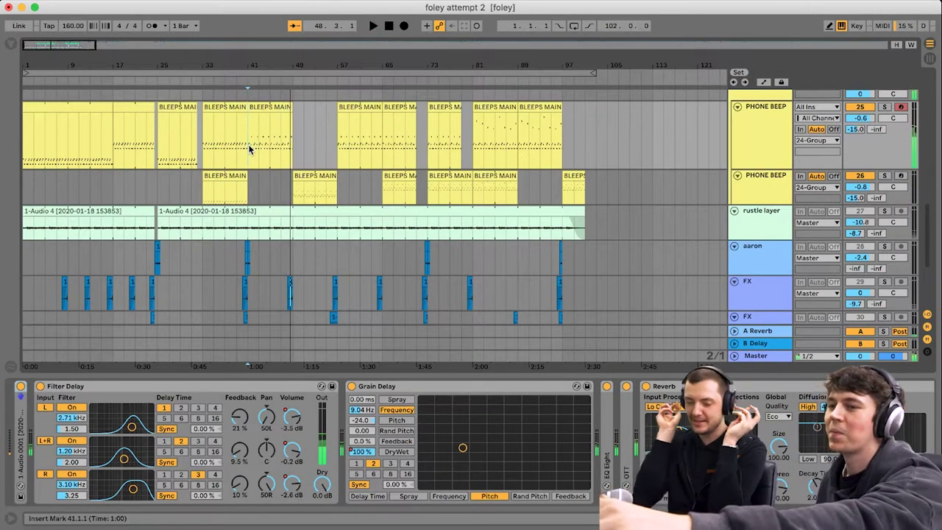
left_click(249, 149)
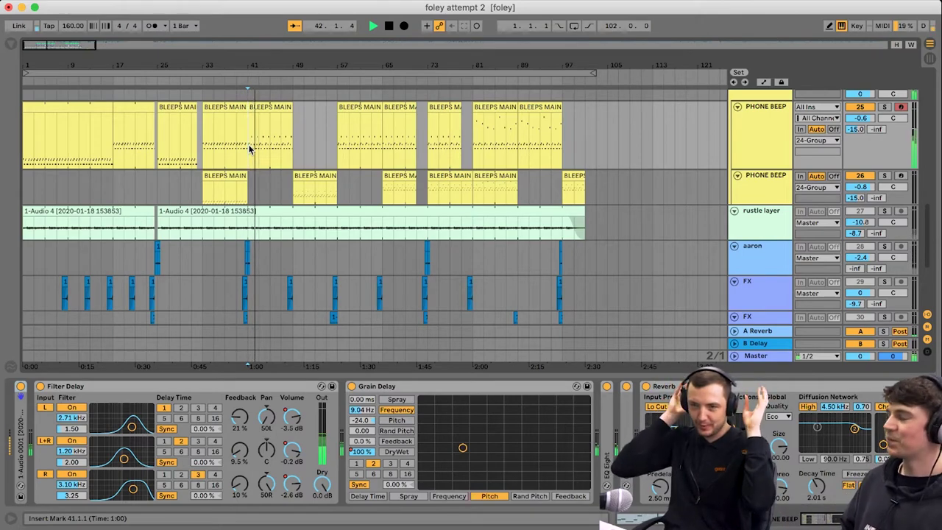
key("space")
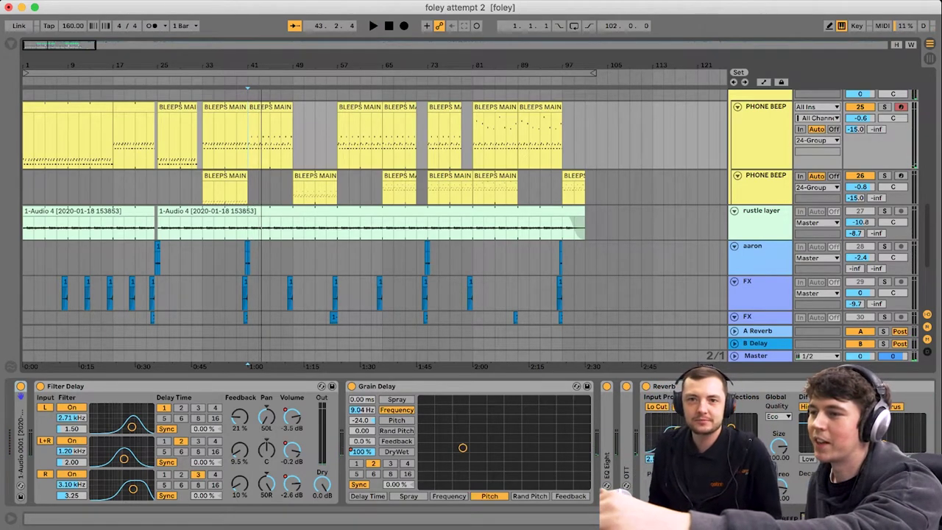
- Play the phone beeps briefly and examine the Reverb and Utility effects further along their chain
key("space")
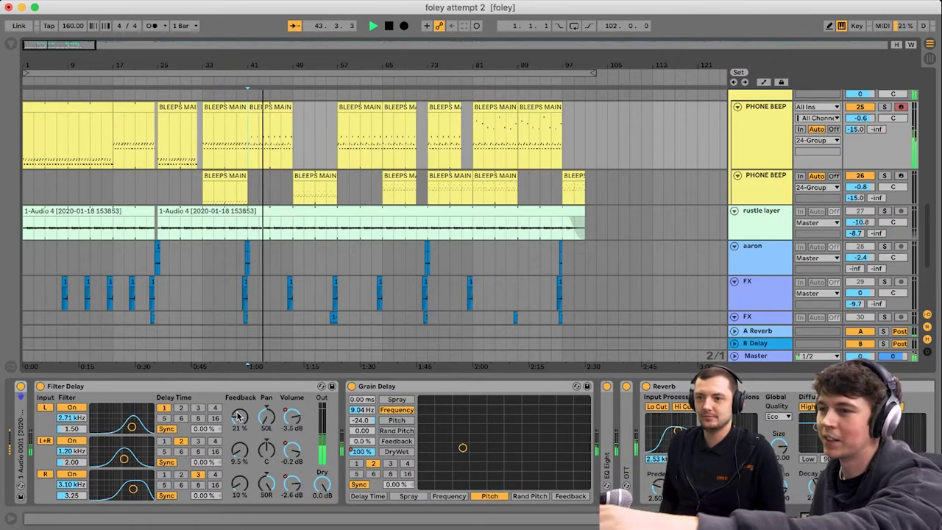
key("space")
scroll(421, 425, "right", 5)
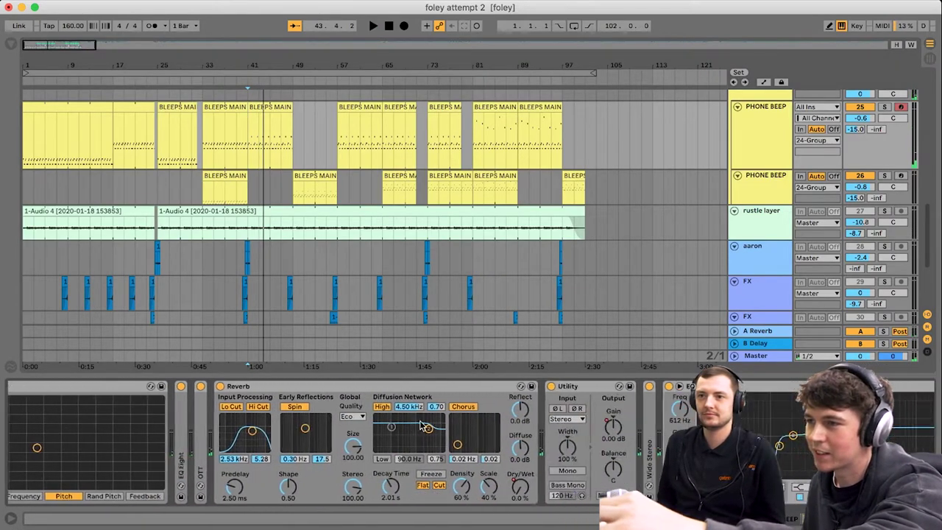
- Select and solo the rustle layer track and play it from bar 25
scroll(221, 221, "down", 1)
left_click(195, 205)
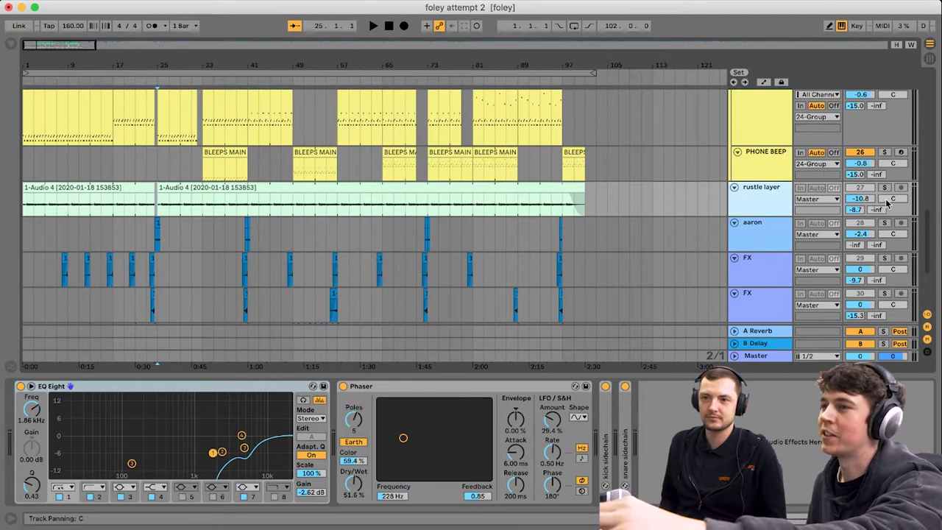
left_click(884, 188)
key("space")
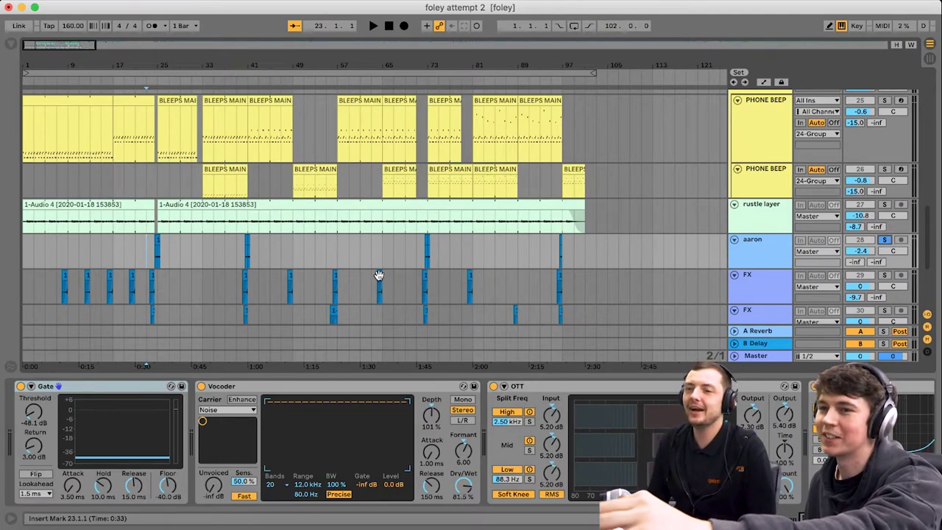
- Play the full mix from bar 17 to hear the vocoded clip at bar 25 in context
scroll(193, 270, "up", 3)
scroll(193, 270, "down", 2)
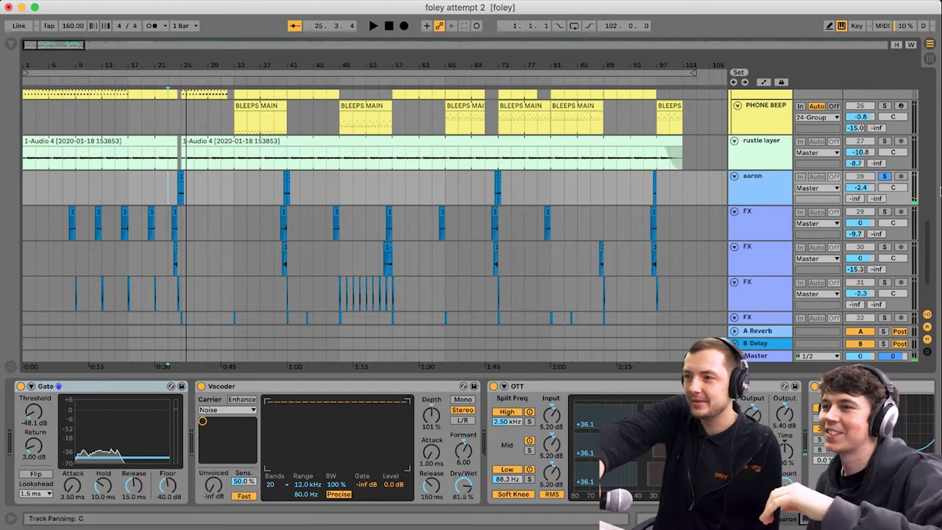
left_click(128, 193)
key("space")
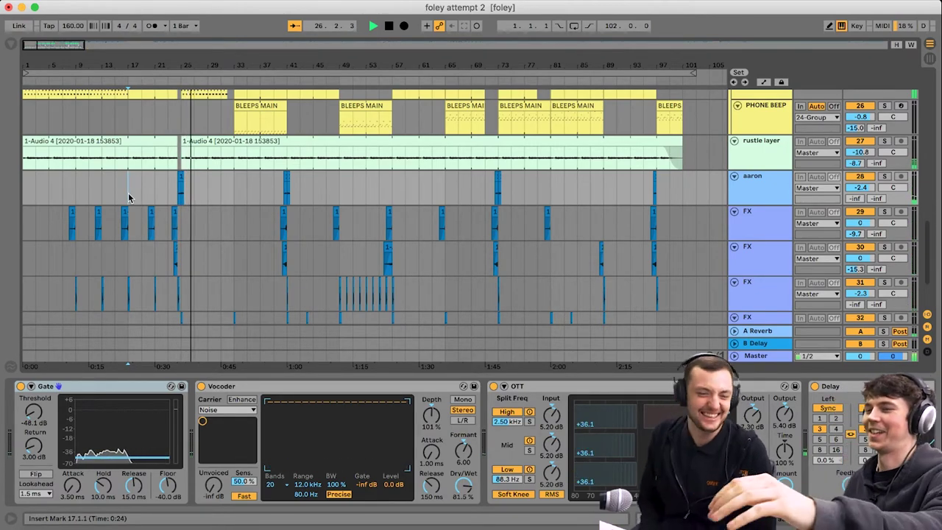
left_click(776, 190)
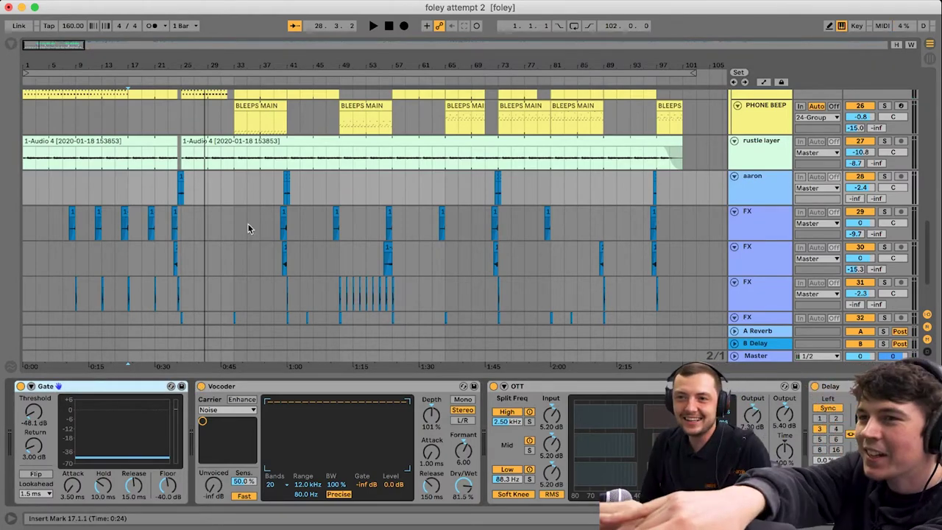
- Replay the vocoded clip at bar 25, solo its track and bypass the Vocoder
left_click(178, 186)
key("space")
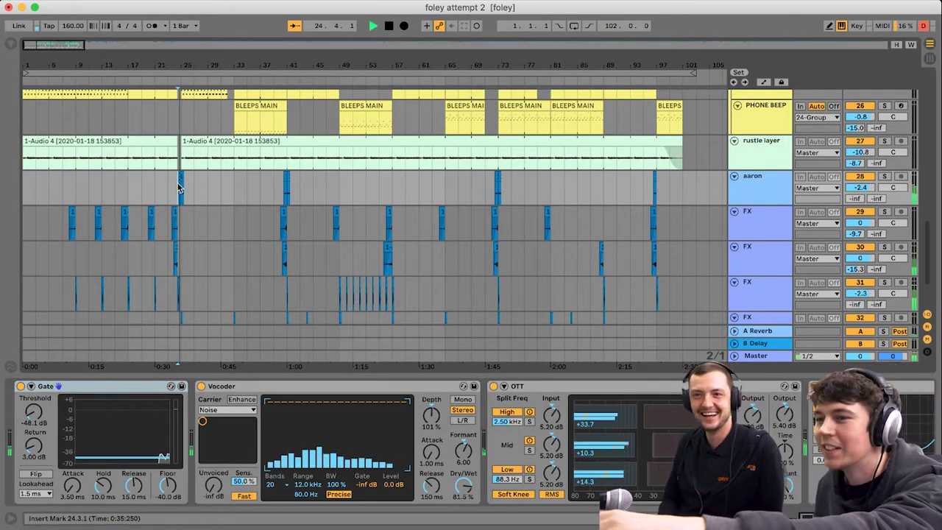
left_click(884, 177)
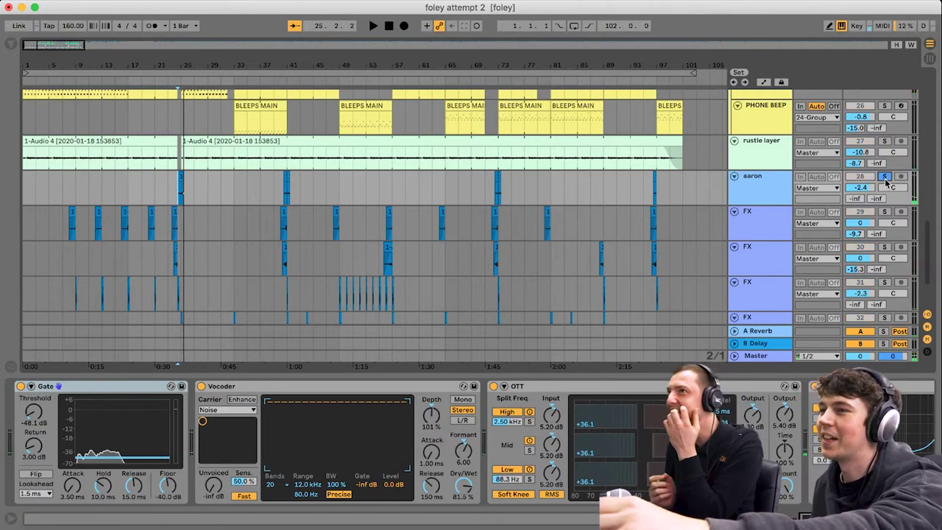
left_click(202, 386)
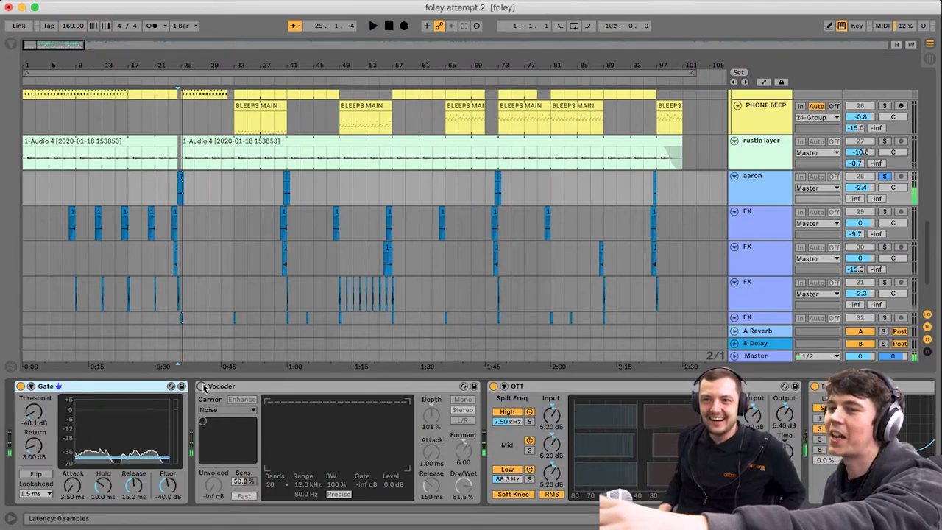
- Turn the Vocoder back on for the soloed vocal track and replay its clip at bar 25
left_click(202, 386)
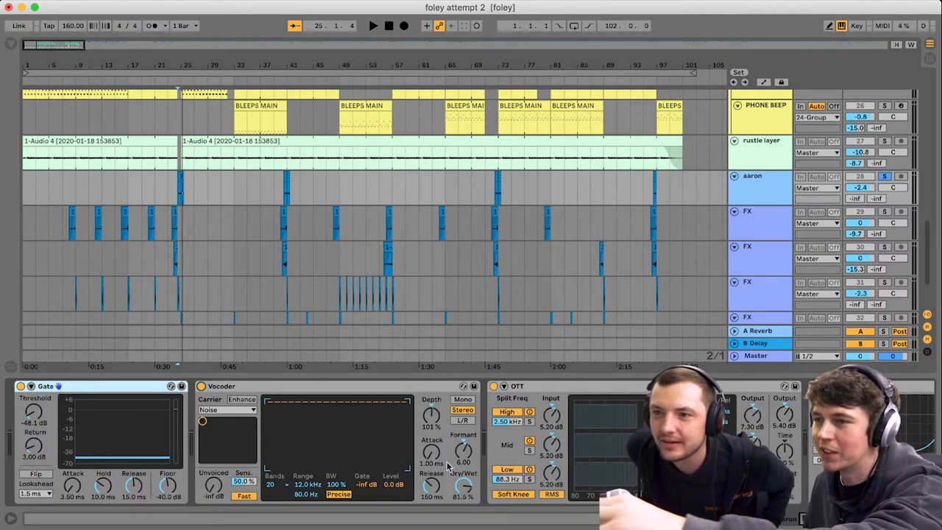
key("space")
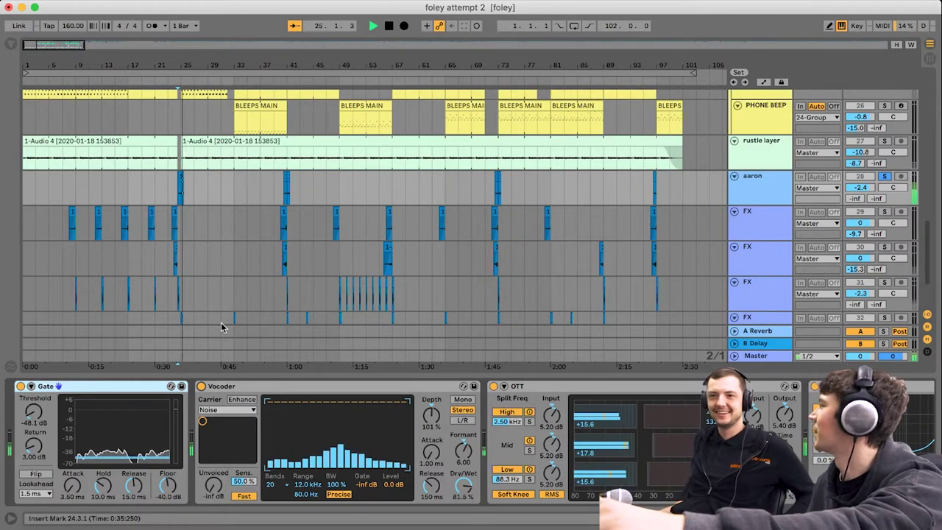
key("space")
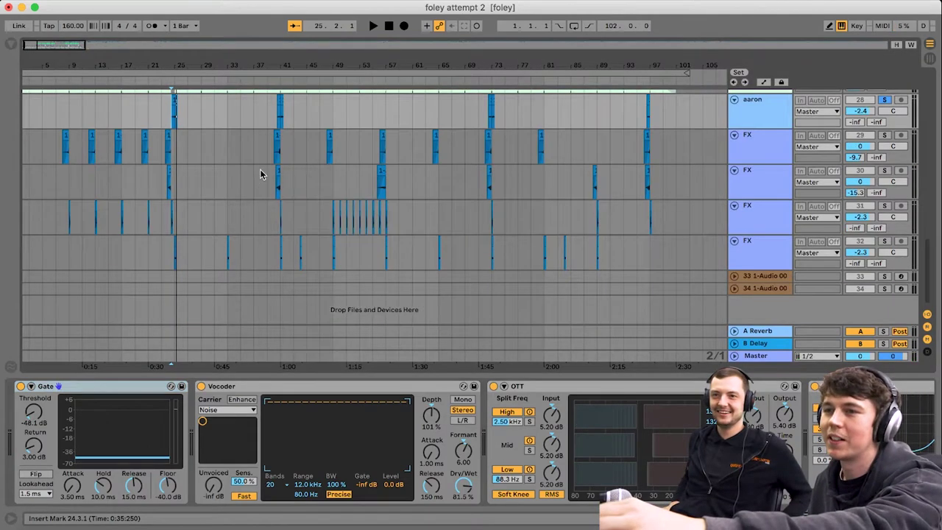
- Solo the four FX tracks, play them from bar 40 and examine the effect chain of the lowest FX track
left_click(273, 160)
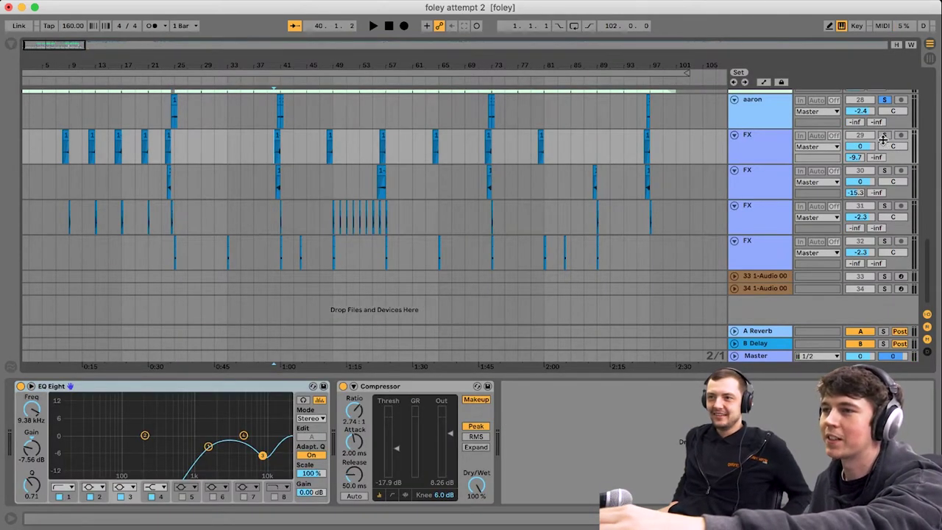
key("space")
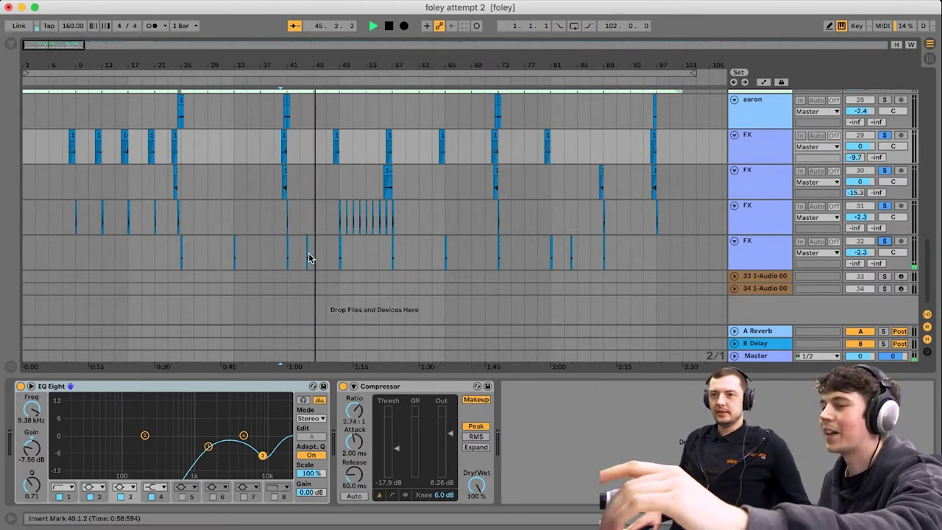
left_click(761, 254)
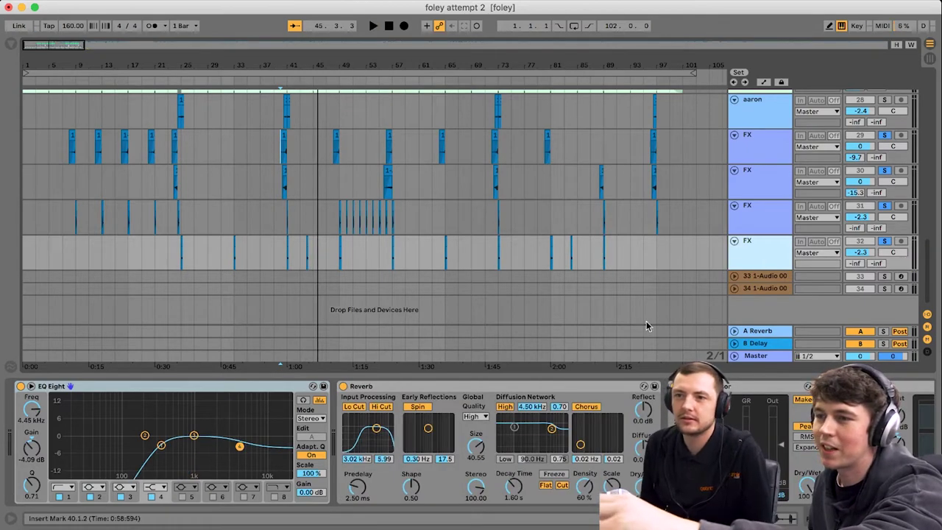
scroll(574, 445, "right", 10)
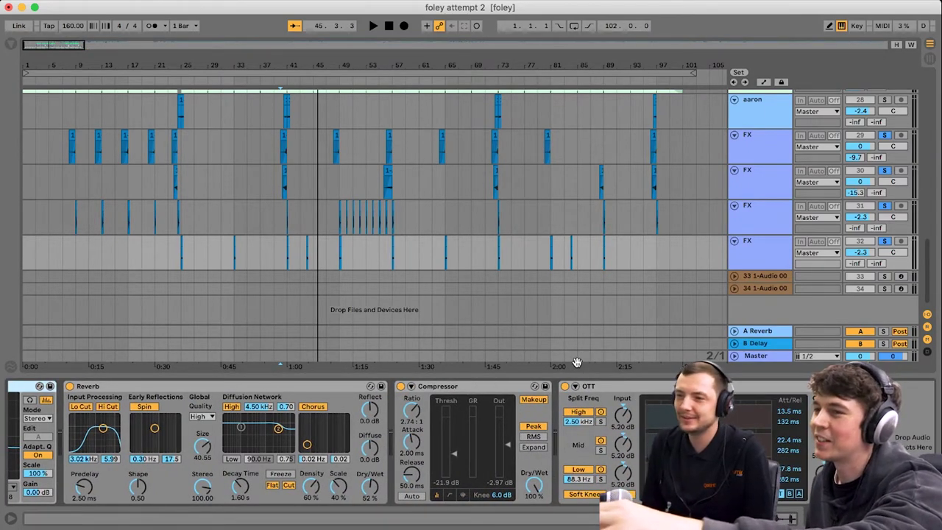
left_click_drag(577, 375, 577, 379)
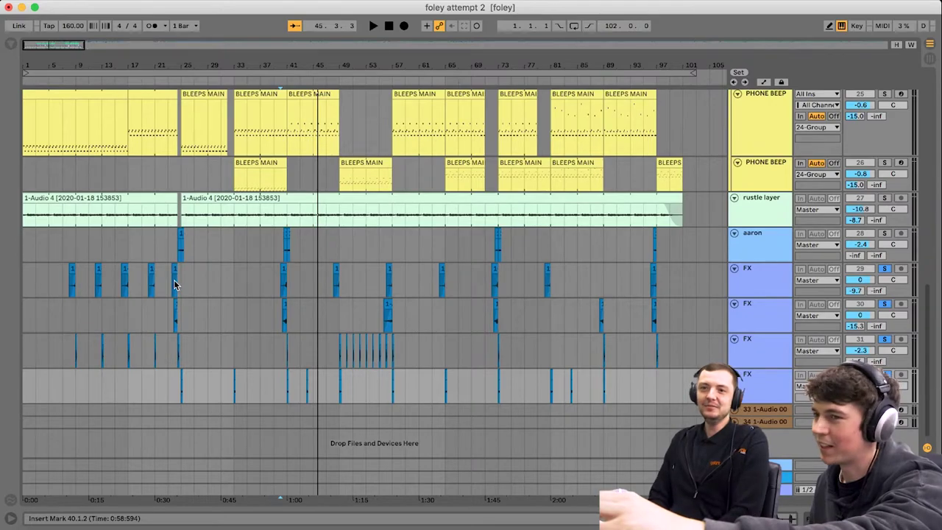
scroll(175, 286, "up", 15)
scroll(279, 276, "down", 14)
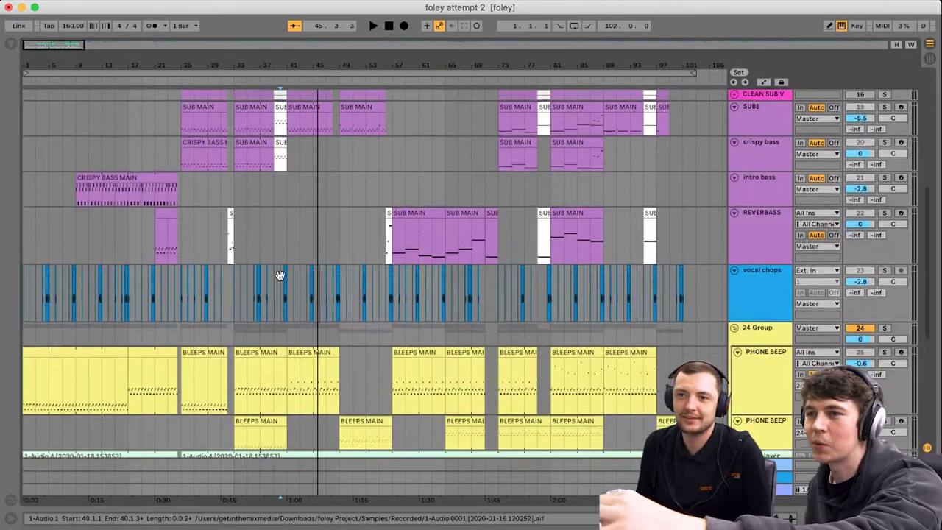
scroll(280, 280, "up", 10)
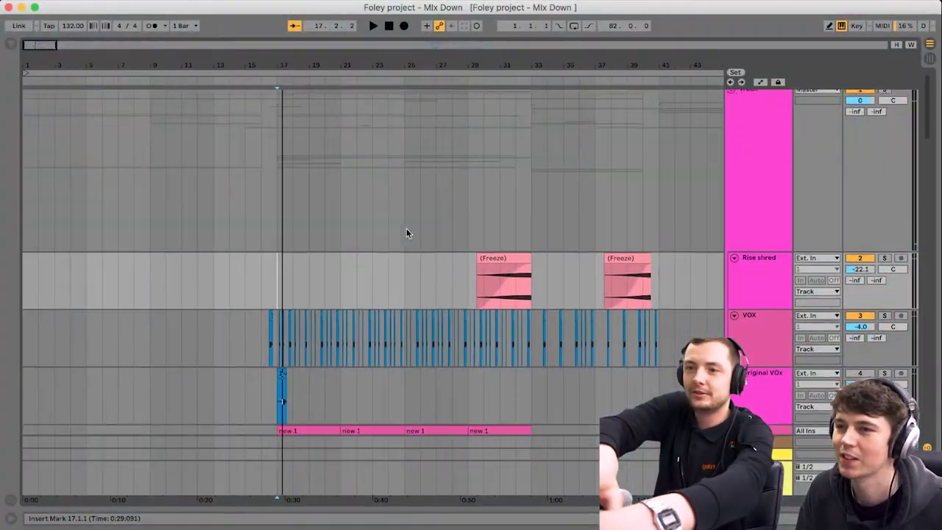
- In the Foley project - MIx Down set, solo the VOX track and play its chops from bar 17
scroll(407, 233, "down", 8)
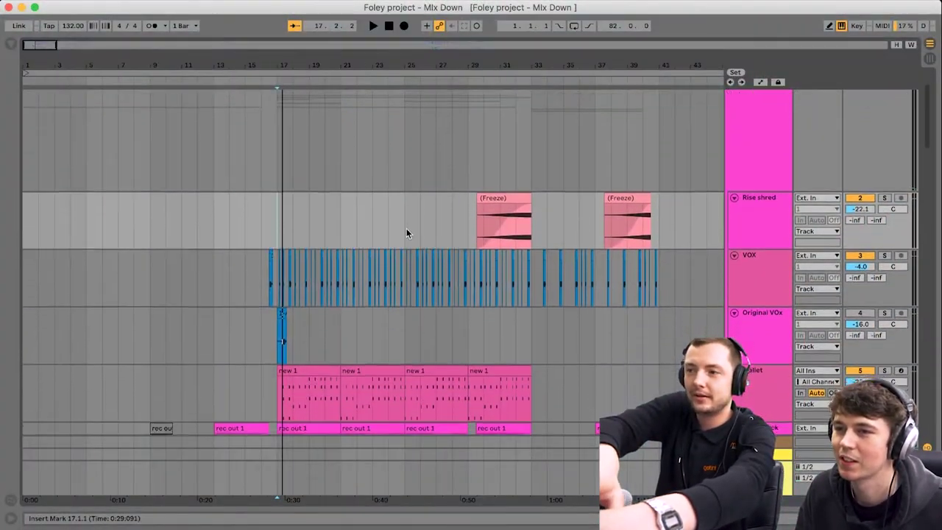
left_click(787, 190)
left_click(884, 163)
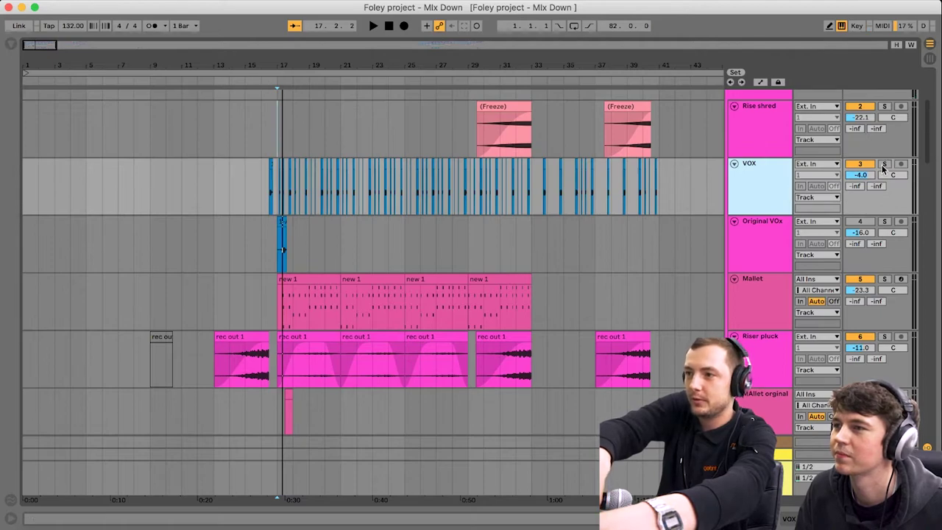
left_click(285, 185)
key("space")
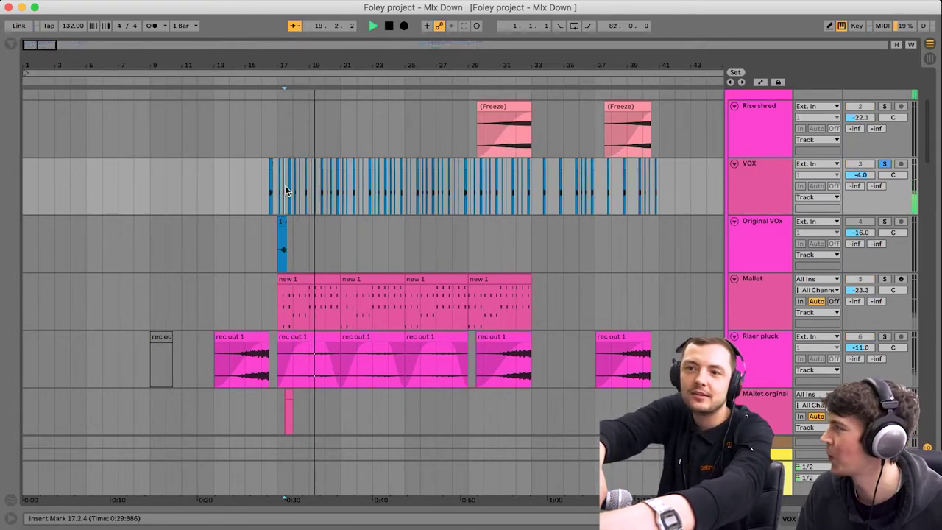
key("space")
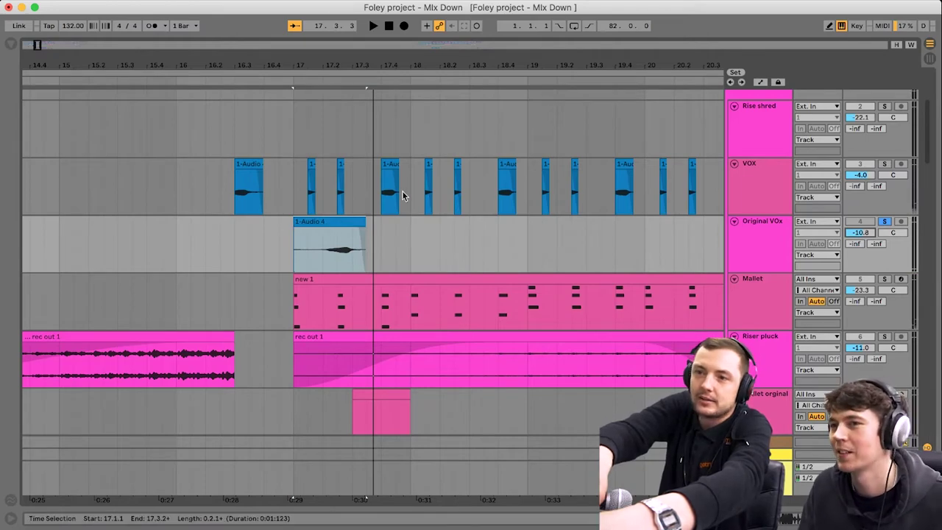
- Examine the VOX track's effect chain, including the CLA Vocals plug-in settings, the Gate and the Compressor
double_click(350, 190)
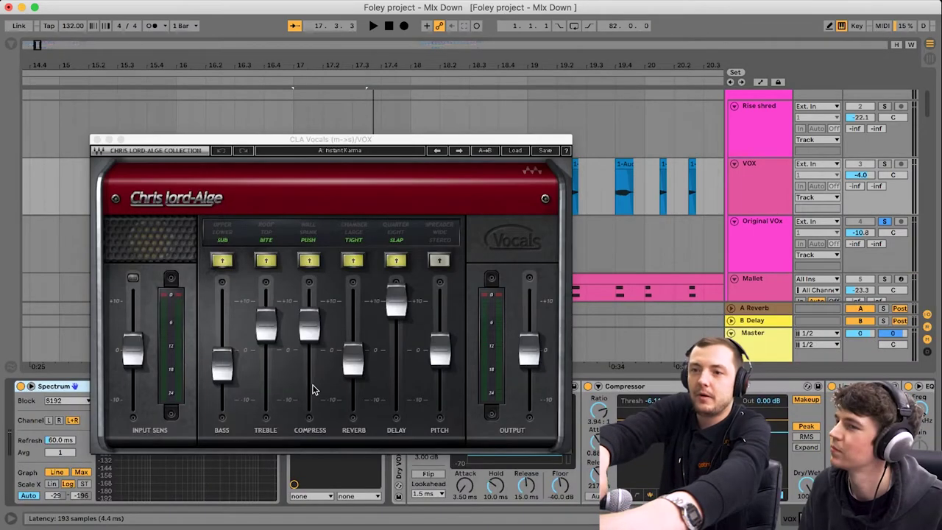
left_click(96, 140)
scroll(465, 419, "down", 2)
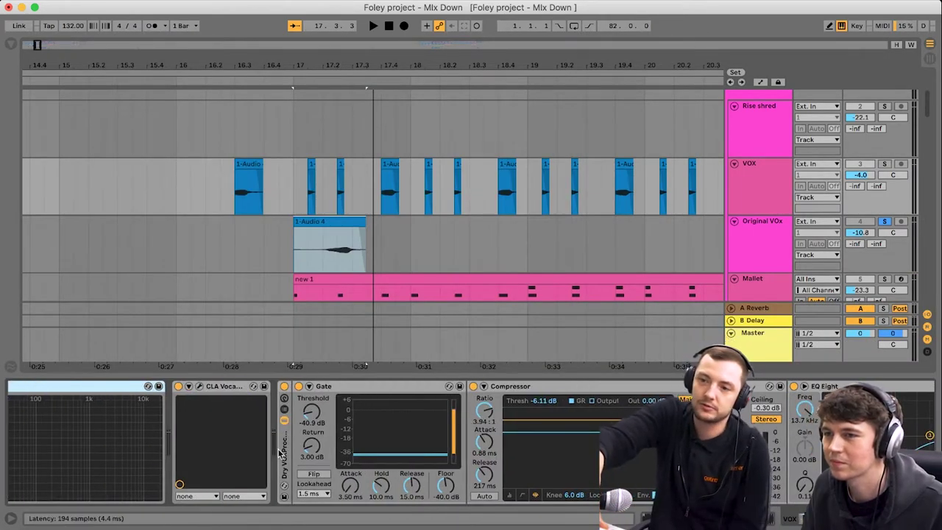
scroll(412, 441, "down", 4)
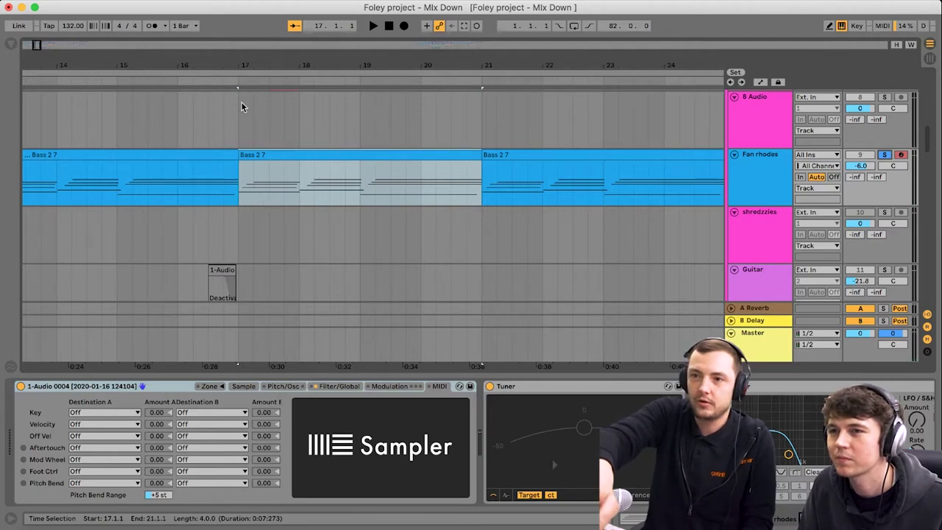
- Solo the shredzzies track and play its recorded clip at bar 25
mouse_move(239, 58)
left_mouse_down()
mouse_move(243, 22)
mouse_move(250, 44)
left_mouse_up()
left_click(209, 236)
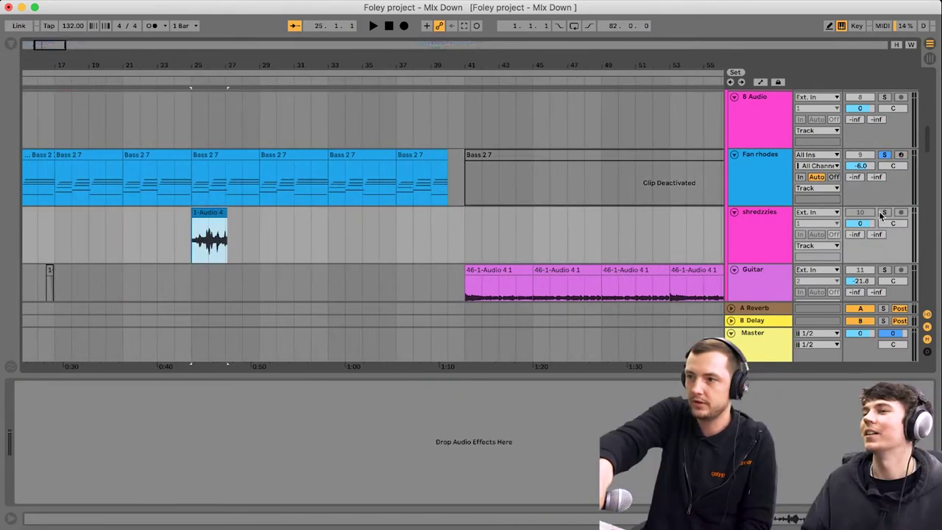
left_click(883, 213)
left_click(205, 212)
key("space")
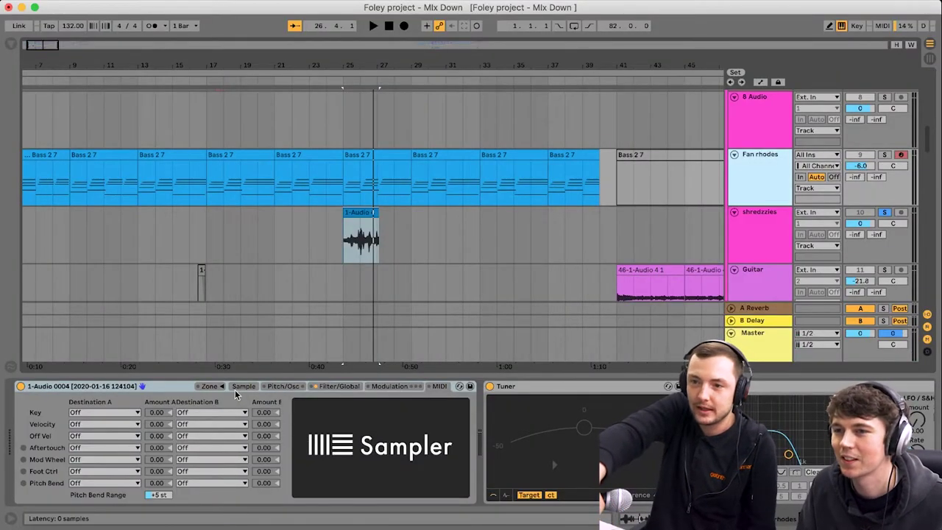
- Examine the source recording in the Fan rhodes Sampler and the CamelCrusher settings further along the track's chain
left_click(242, 387)
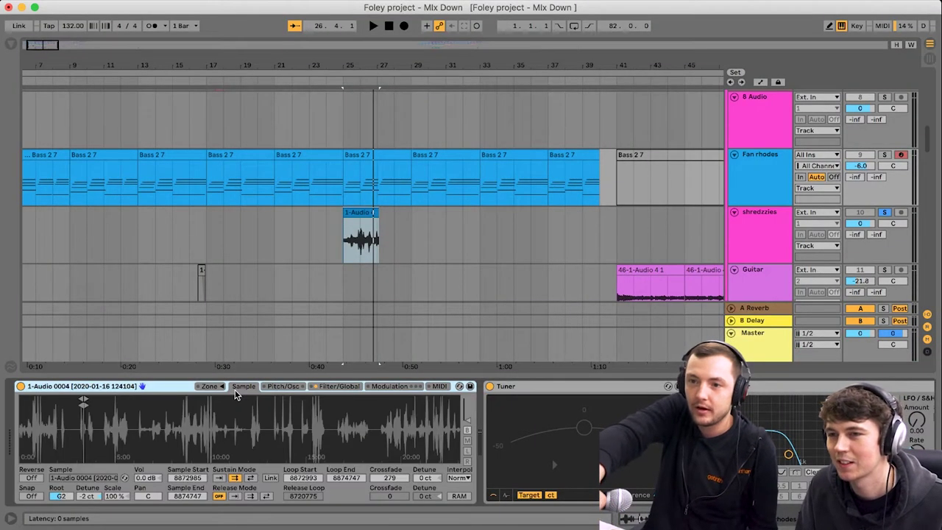
left_click_drag(87, 402, 316, 401)
left_click_drag(253, 404, 258, 416)
scroll(444, 392, "right", 10)
left_click(446, 387)
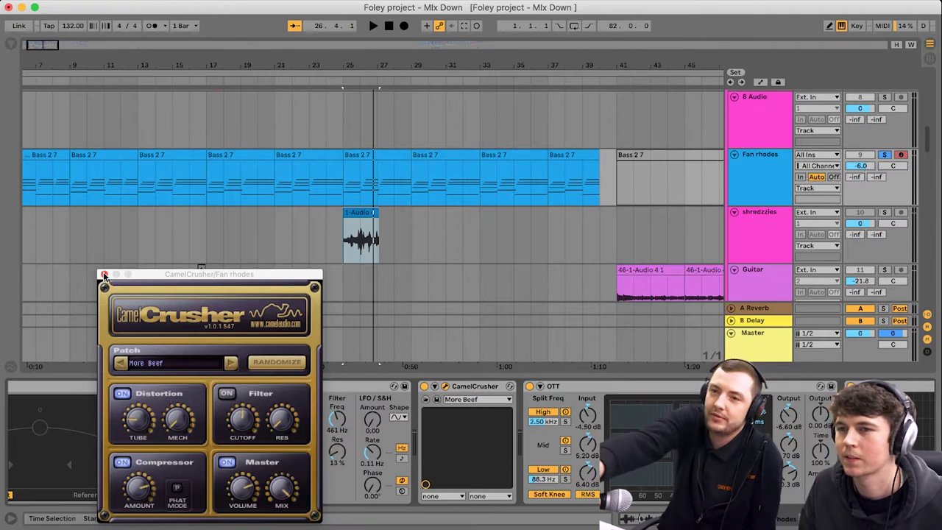
left_click(105, 275)
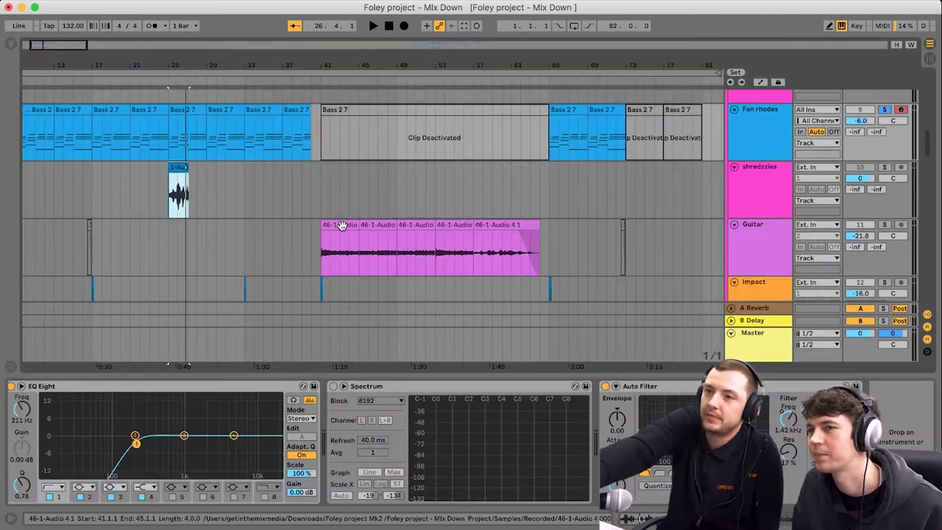
- Solo the Impact track and play its clip at bar 17
scroll(340, 224, "down", 5)
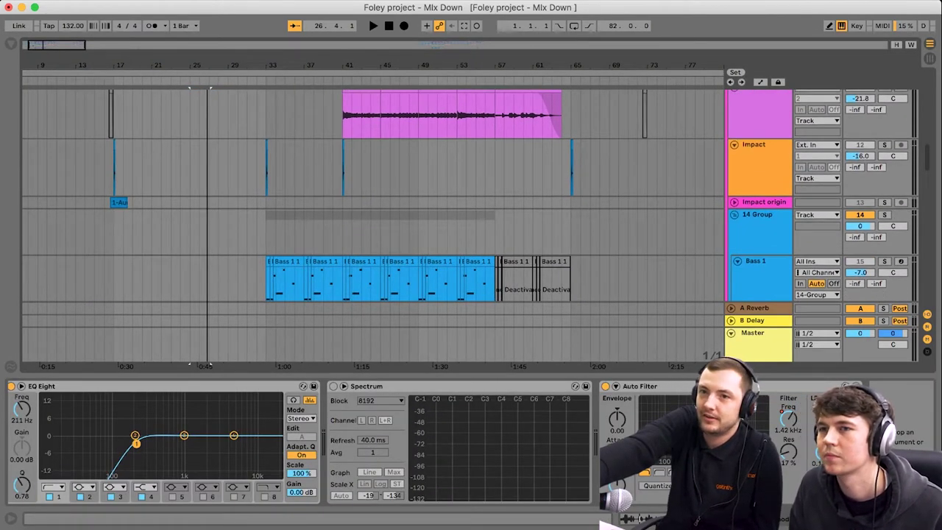
left_click_drag(140, 73, 140, 103)
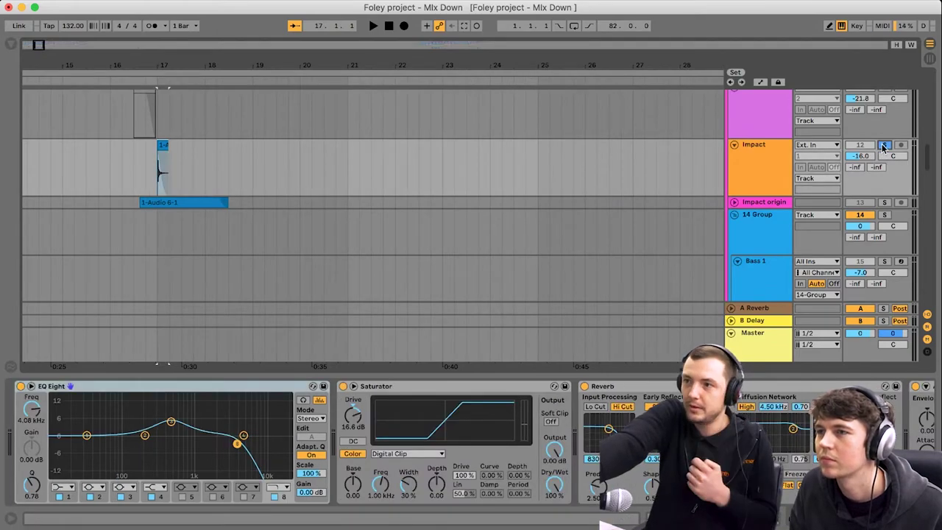
key("space")
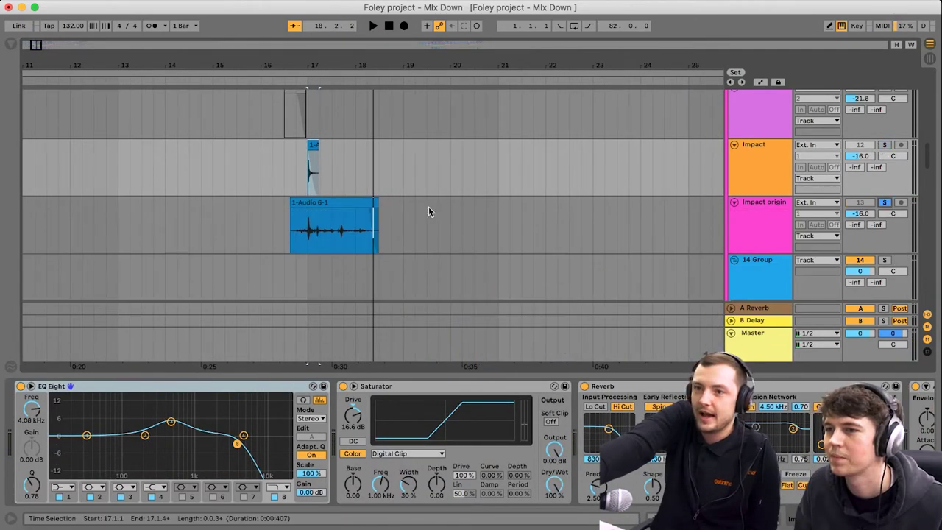
- Play the original impact recording, then solo the processed Impact track and replay its bar 17 clip for comparison
left_click(348, 206)
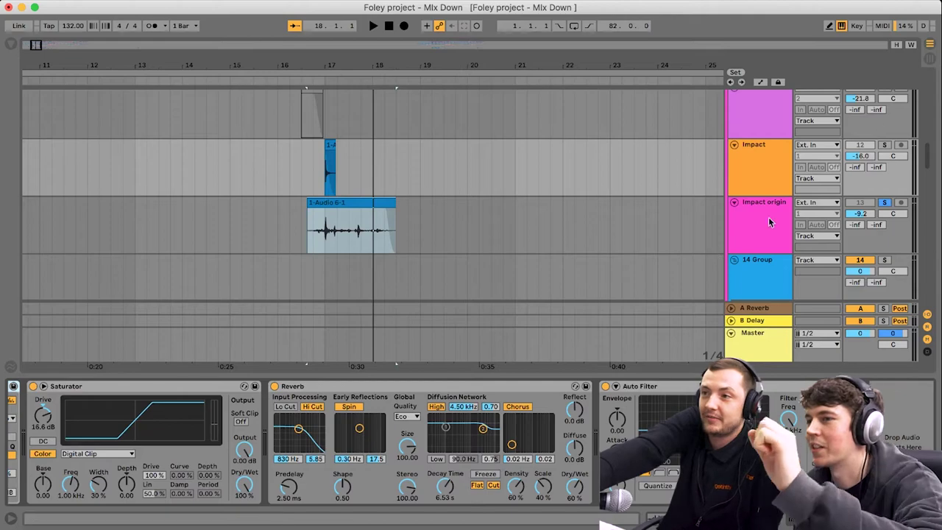
left_click(885, 146)
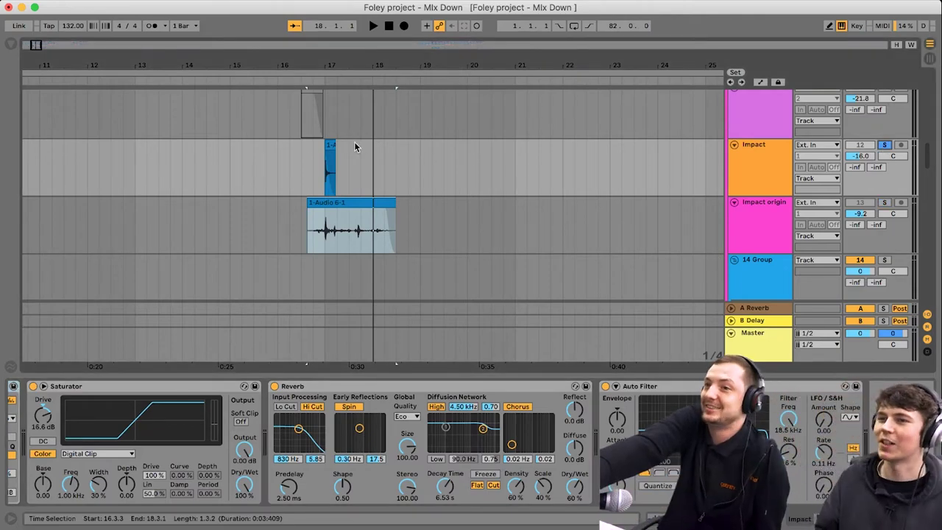
left_click(329, 144)
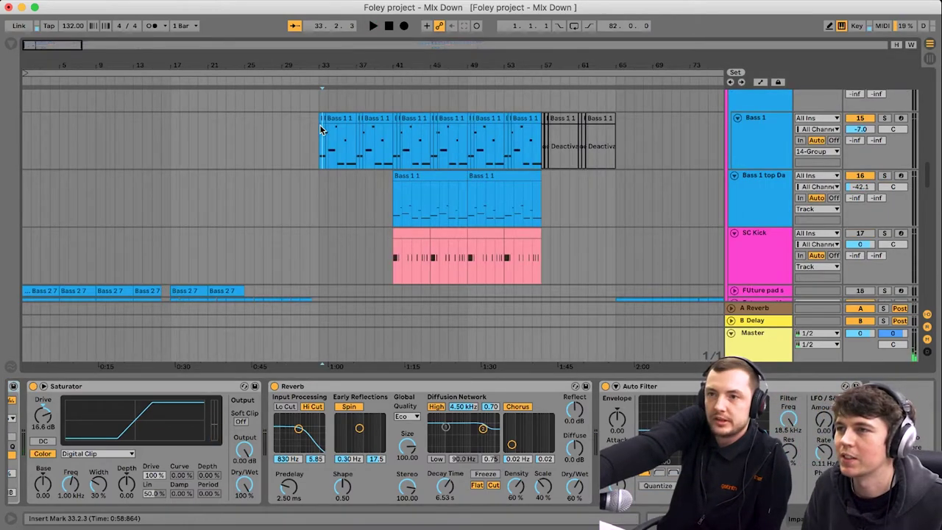
- Play the mix from bar 33, solo the Bass 1 track and audition it up to its bar 41 section
left_click(321, 129)
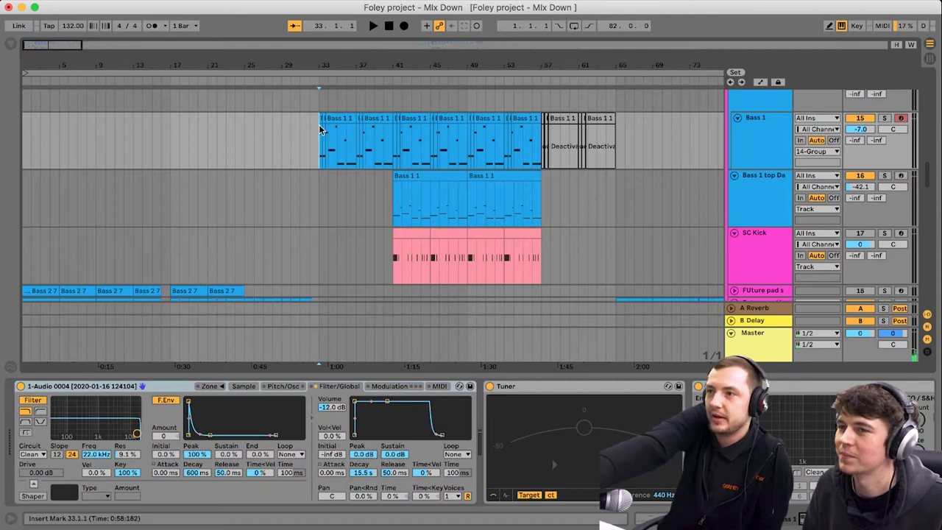
key("space")
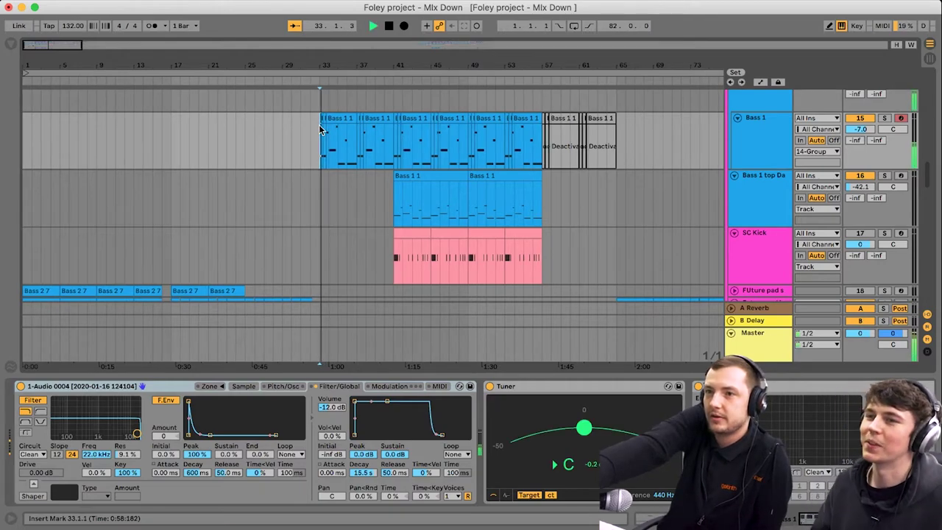
left_click(886, 118)
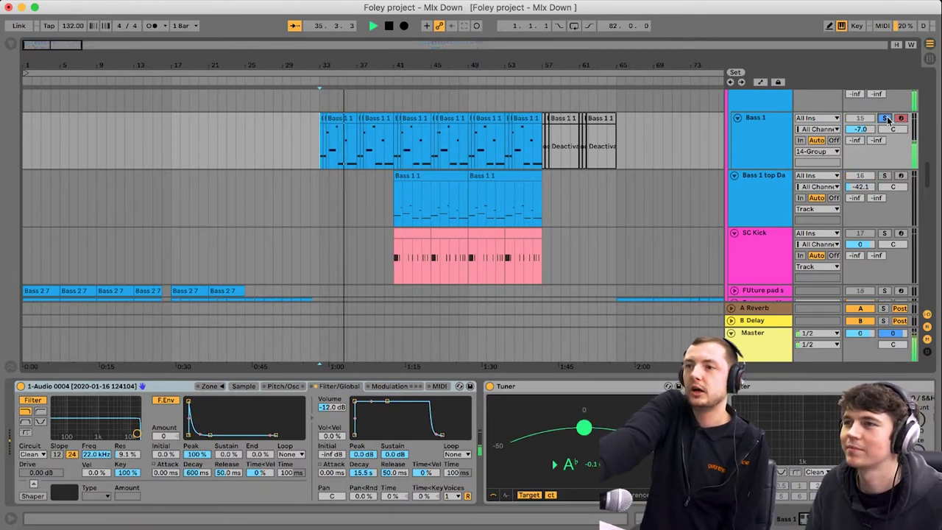
left_click(403, 119)
scroll(399, 115, "up", 6)
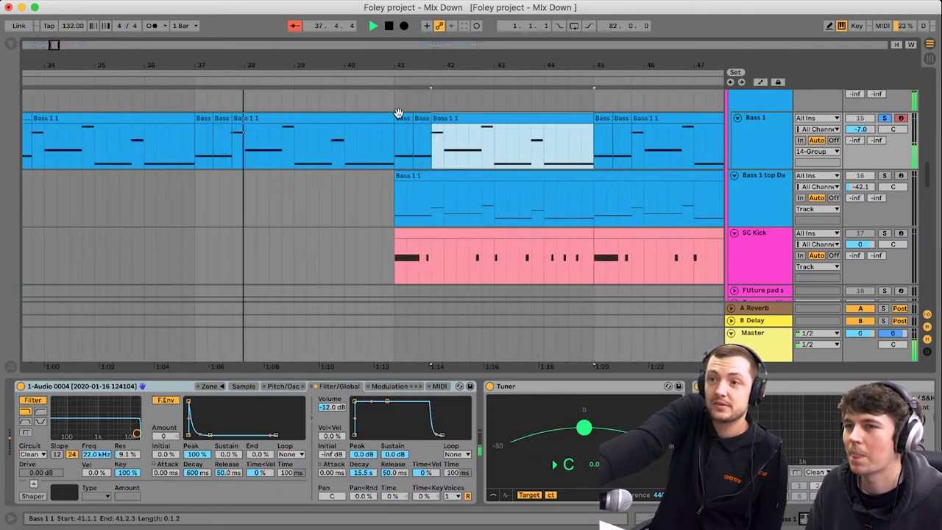
left_click(398, 116)
key("space")
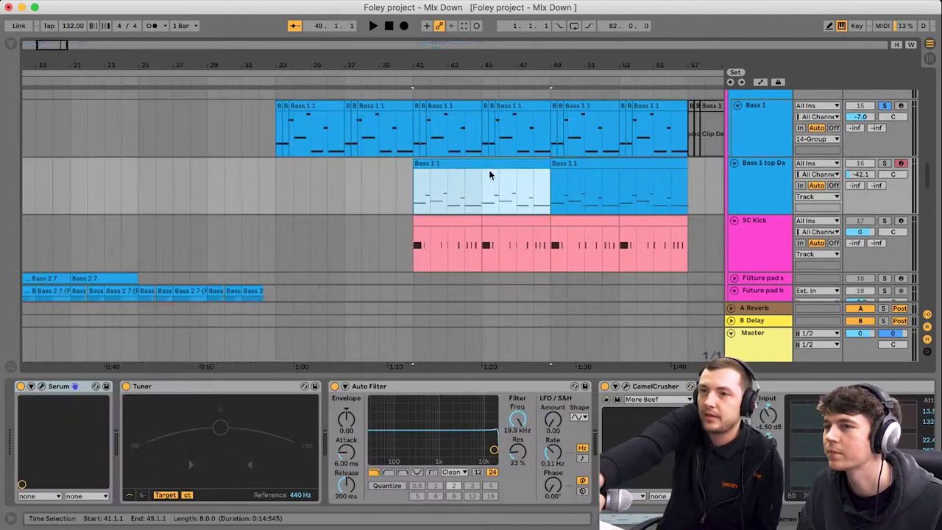
- Select the bar 41 clip of the Bass 1 top layer, solo that track and play it
scroll(490, 174, "up", 1)
left_click(489, 170)
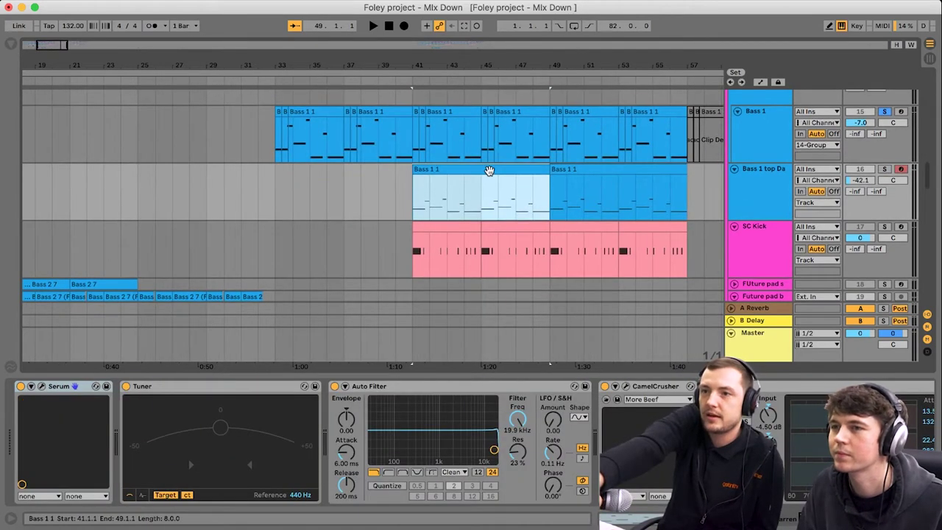
left_click(885, 170)
key("space")
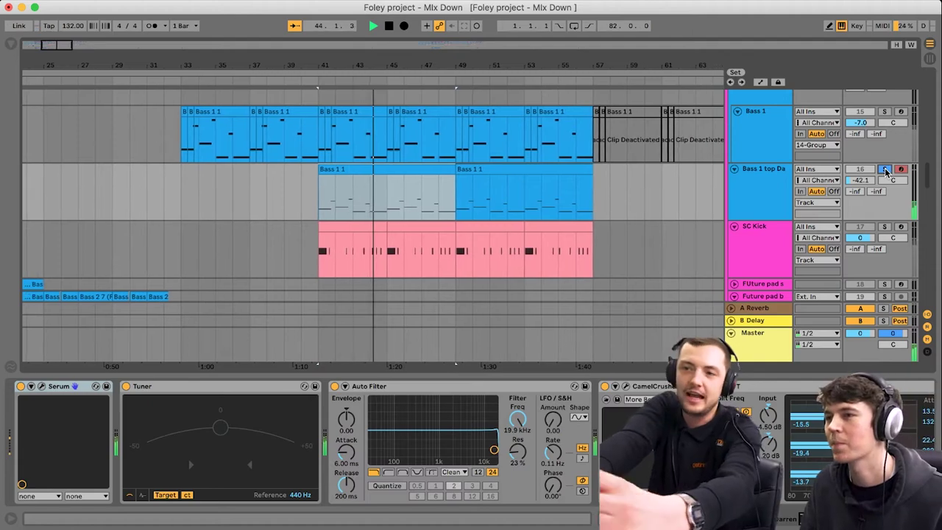
- Stop playback, unfold and solo the original voice recording's track, set its volume to 0 dB and play its bar 35 clip
key("space")
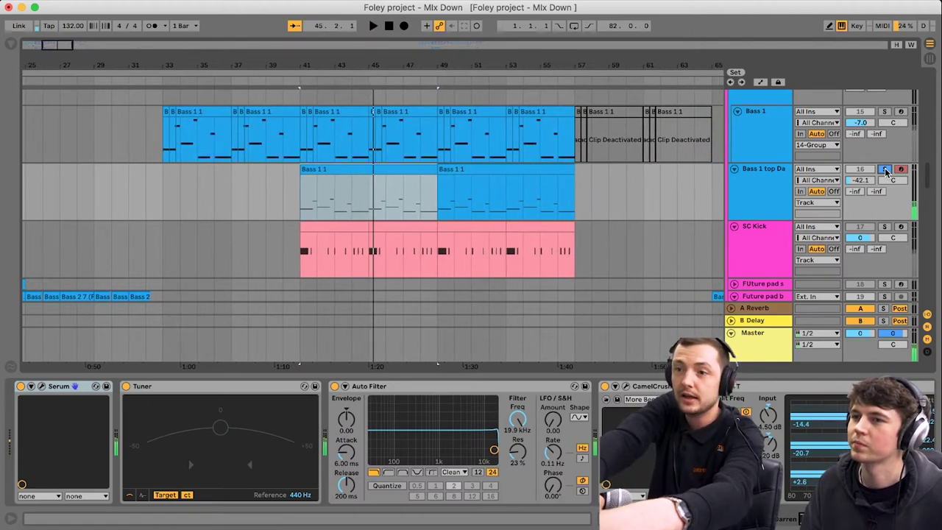
key("minus")
key("minus")
scroll(171, 231, "down", 8)
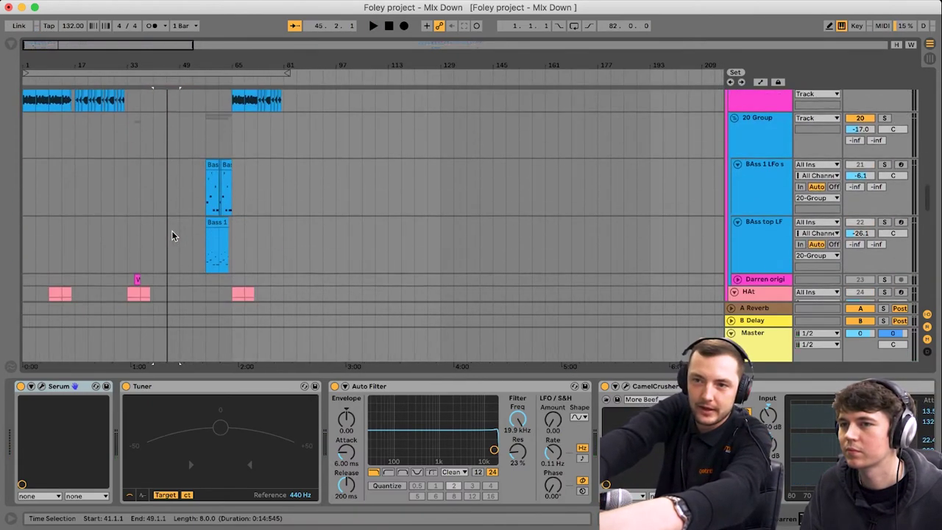
left_click(136, 208)
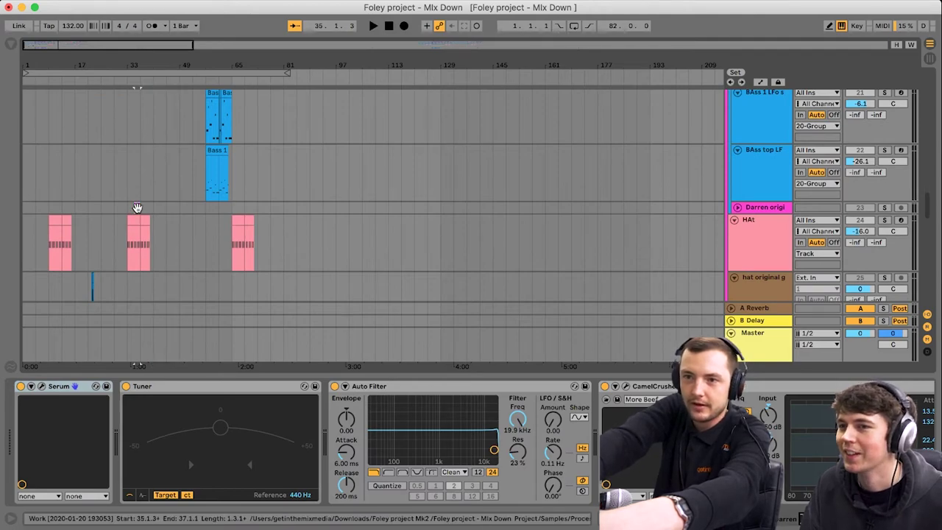
left_click(737, 207)
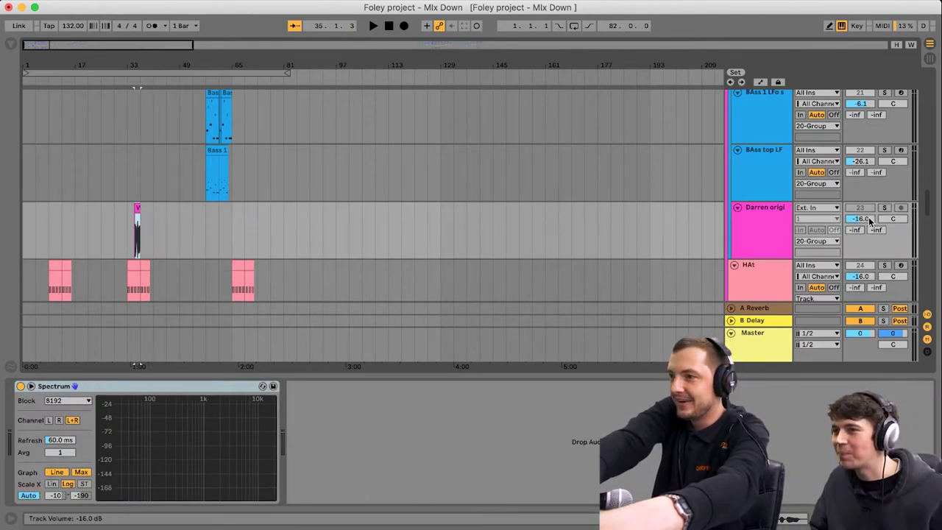
key("space")
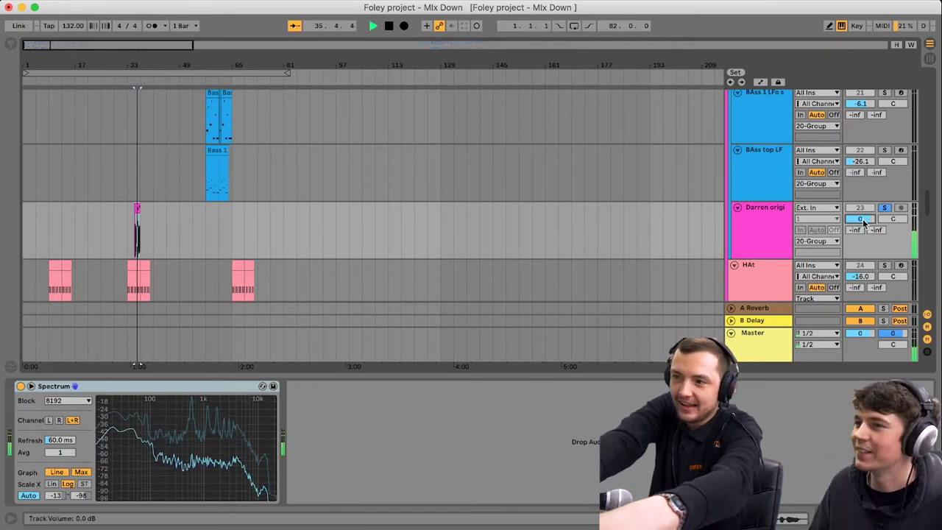
key("Delete")
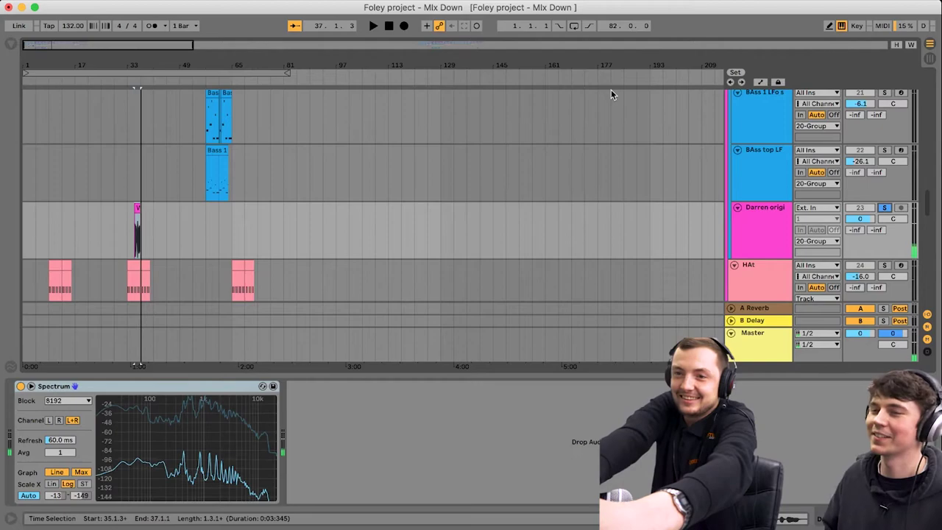
- Open Serum on the Bass 1 top layer and move its window clear of the track controls
scroll(611, 89, "up", 5)
left_click(508, 147)
left_click(42, 386)
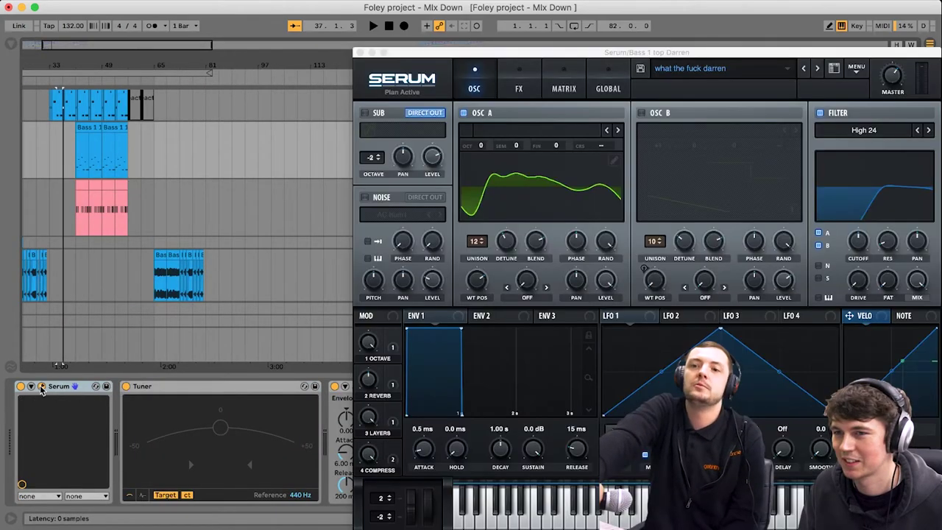
left_click_drag(404, 53, 213, 28)
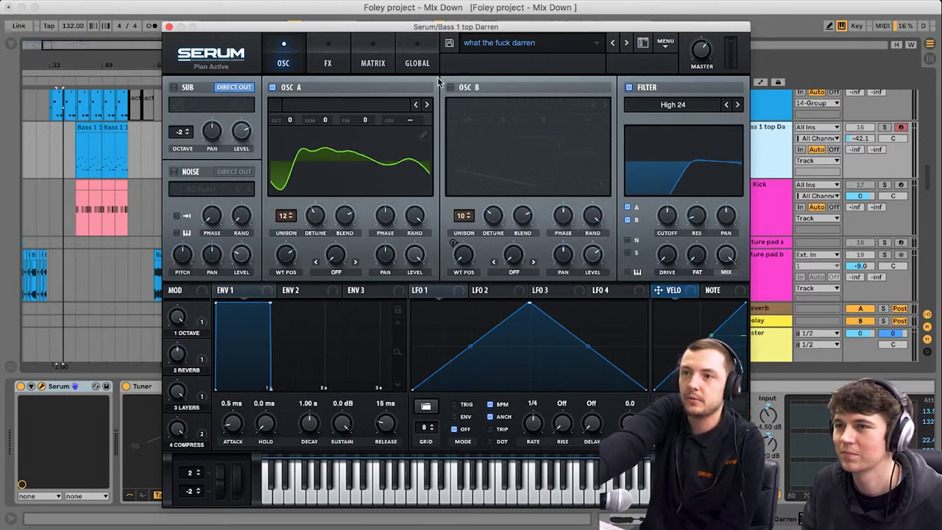
- Sweep Oscillator A's wavetable position in the Bass 1 top layer's Serum patch, then close the plugin
left_click(892, 131)
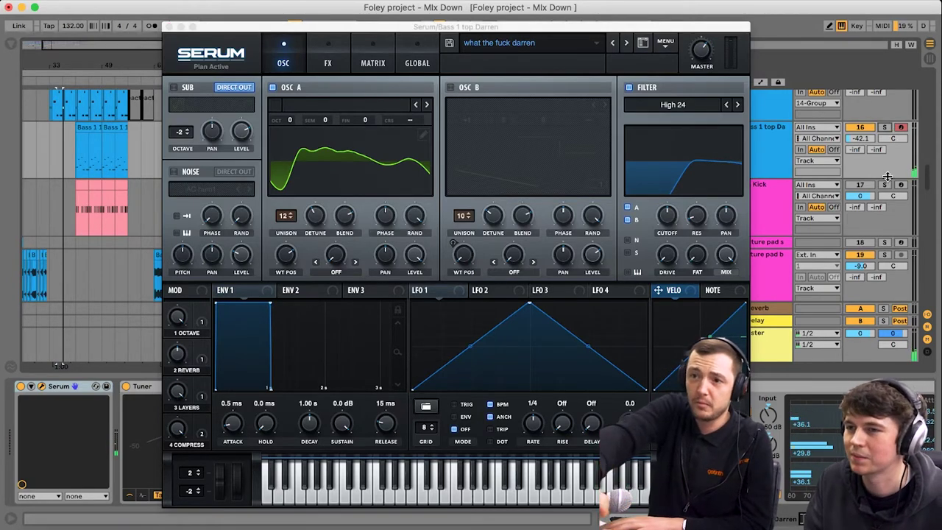
left_click(285, 256)
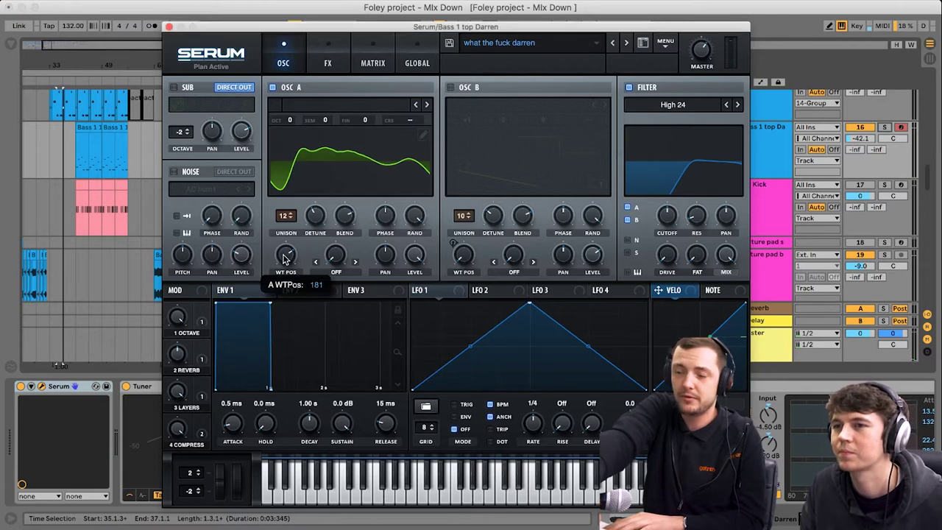
left_click_drag(285, 256, 724, 207)
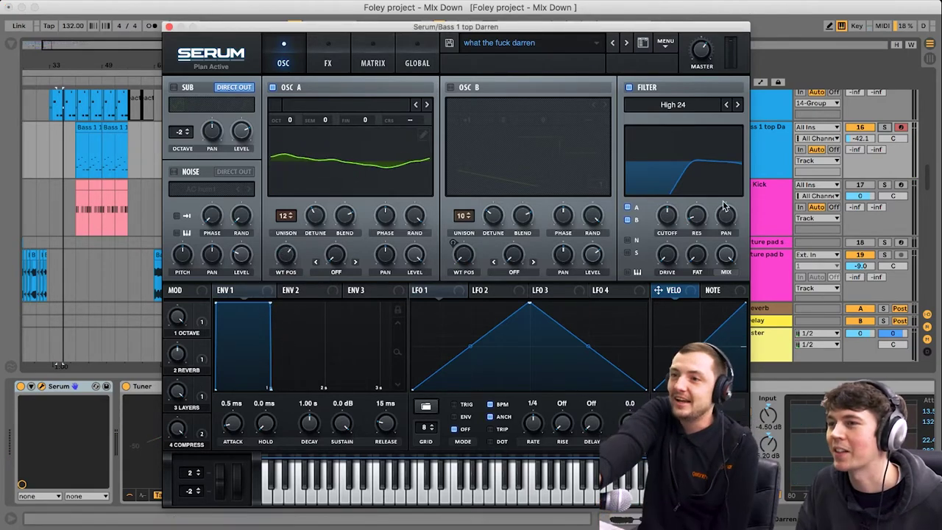
left_click(169, 27)
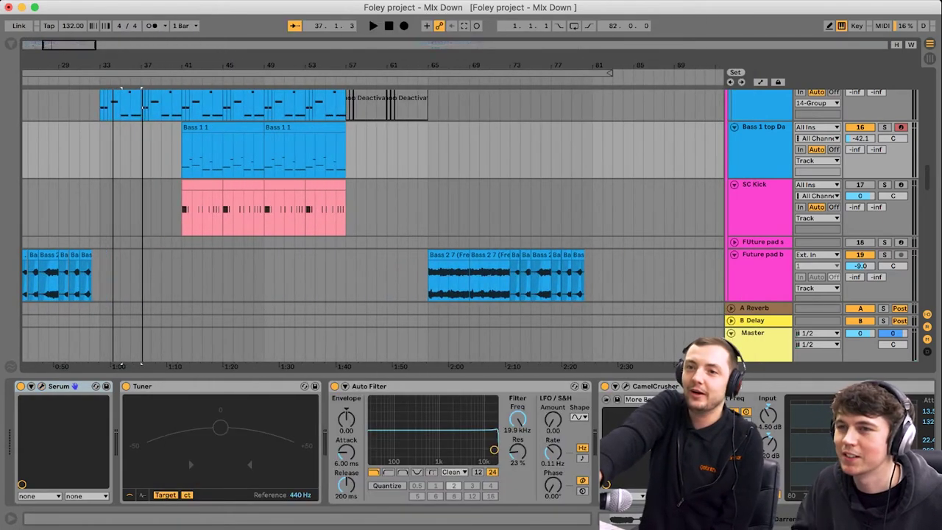
- Play the arrangement from bar 65, where the second run of Future pad bass clips starts
key("minus")
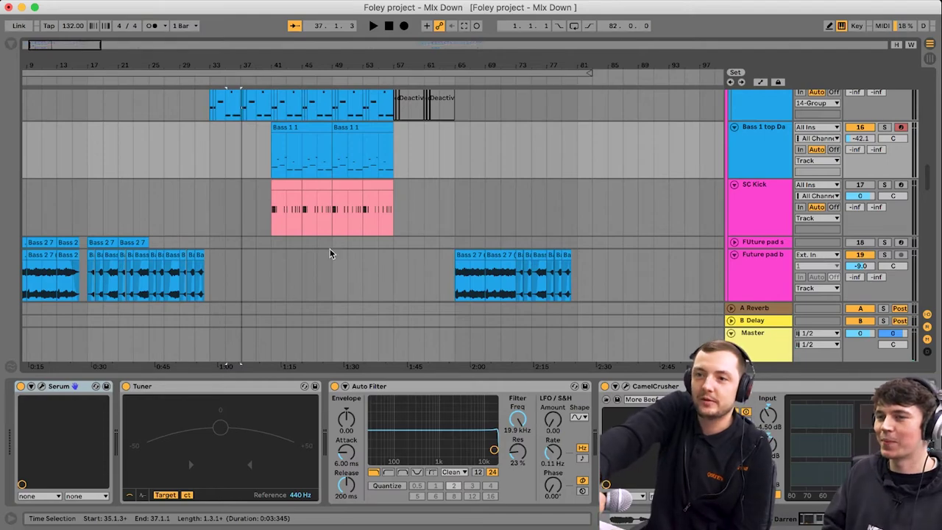
left_click(455, 160)
scroll(445, 161, "right", 3)
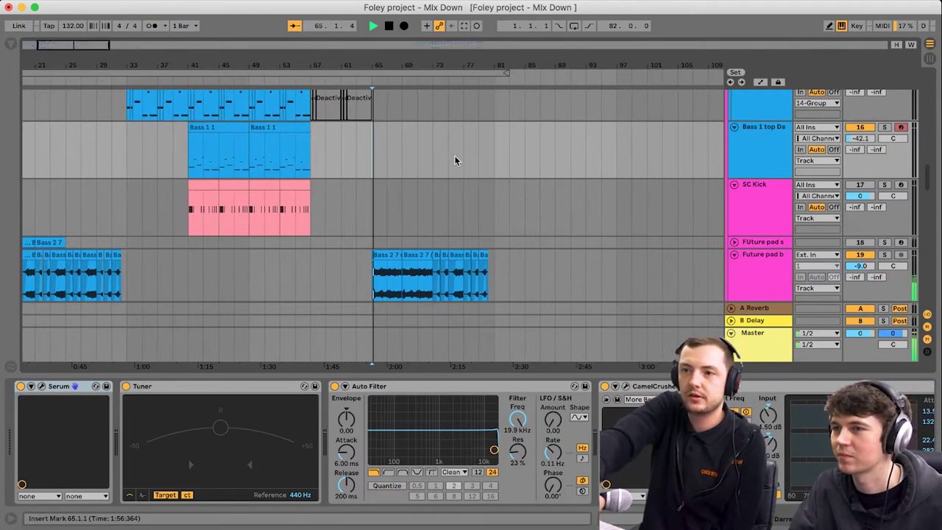
- Audition the BAss 1 LFO track's bar 57 clip and open the LFOTool in its effect chain
key("space")
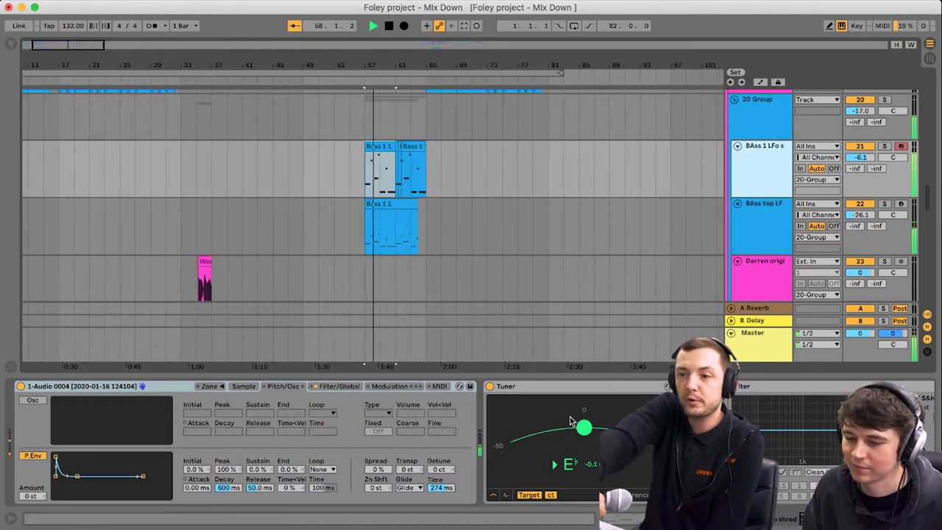
scroll(515, 412, "right", 10)
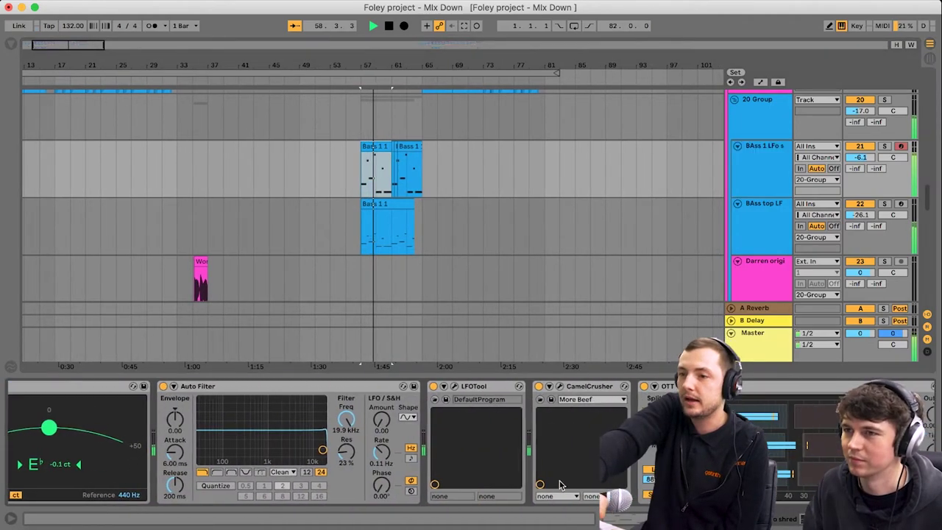
left_click(454, 386)
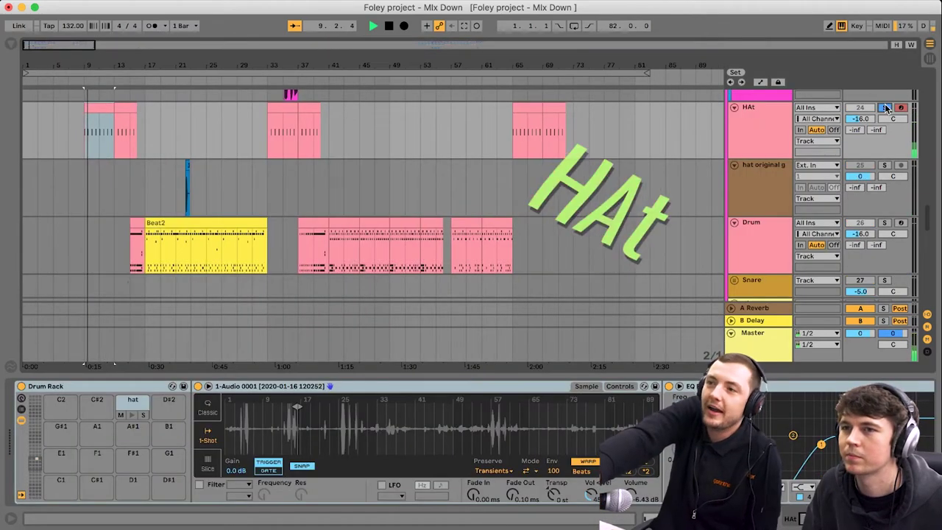
- Audition the original hat recording at bar 22 in solo, then select the HAt clip at bar 9 and play it for comparison
key("space")
left_click(886, 108)
left_click(885, 107)
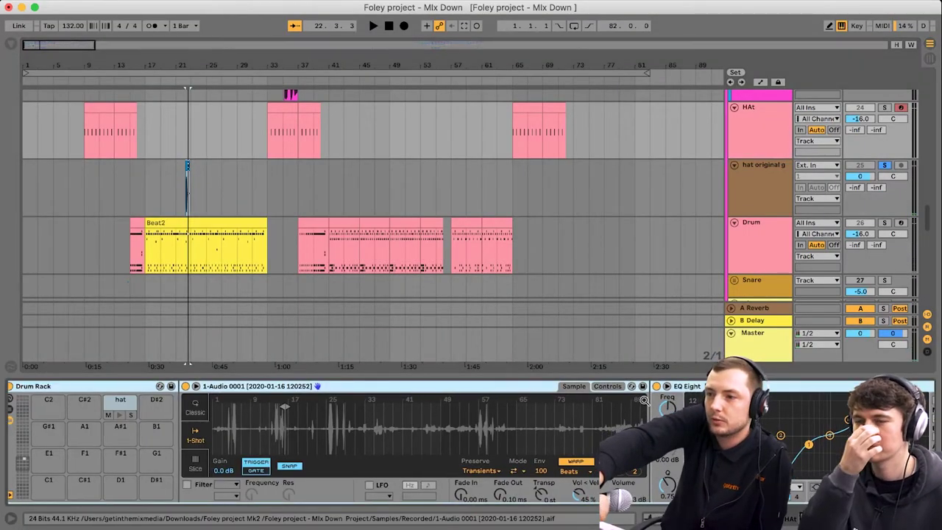
left_click(102, 104)
key("space")
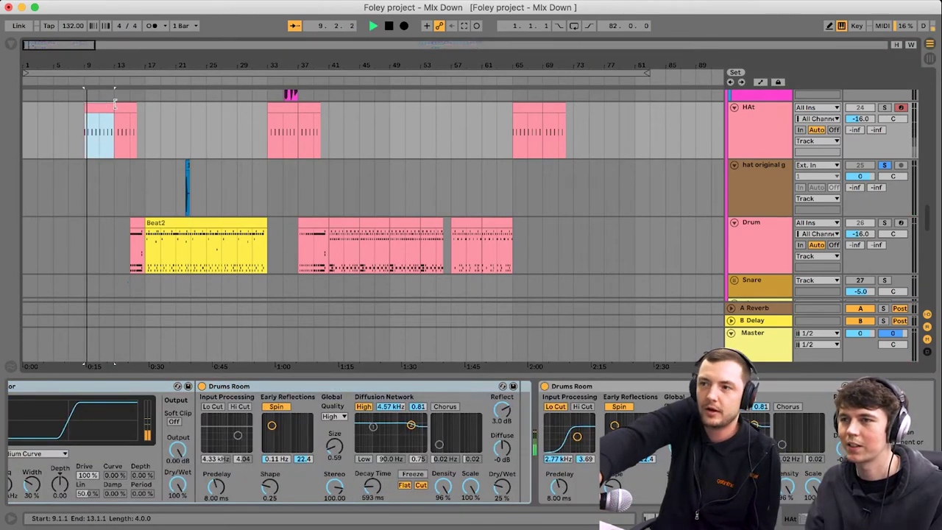
- Solo the Drum track, play Beat2 from bar 17 and look through its Drum Rack, Auto Filter and Drum Buss devices
scroll(809, 184, "down", 3)
left_click(761, 150)
key("space")
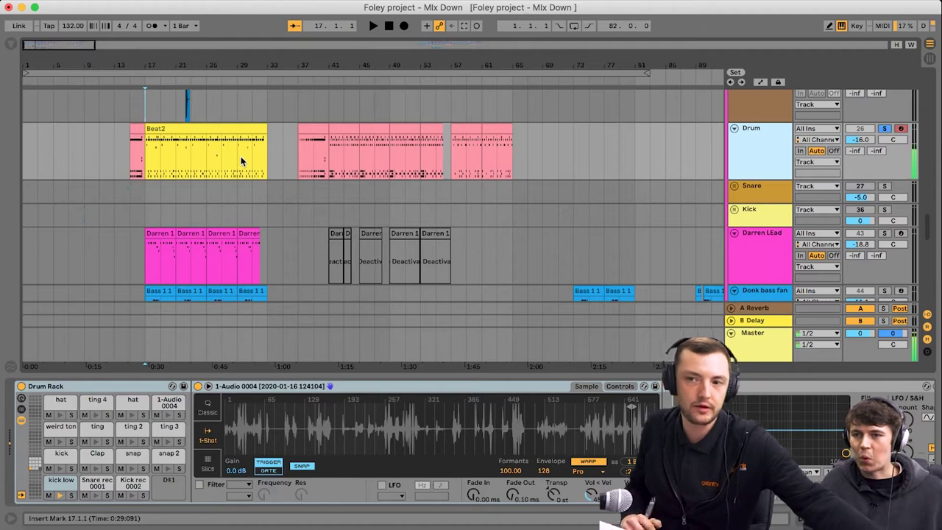
scroll(538, 384, "right", 3)
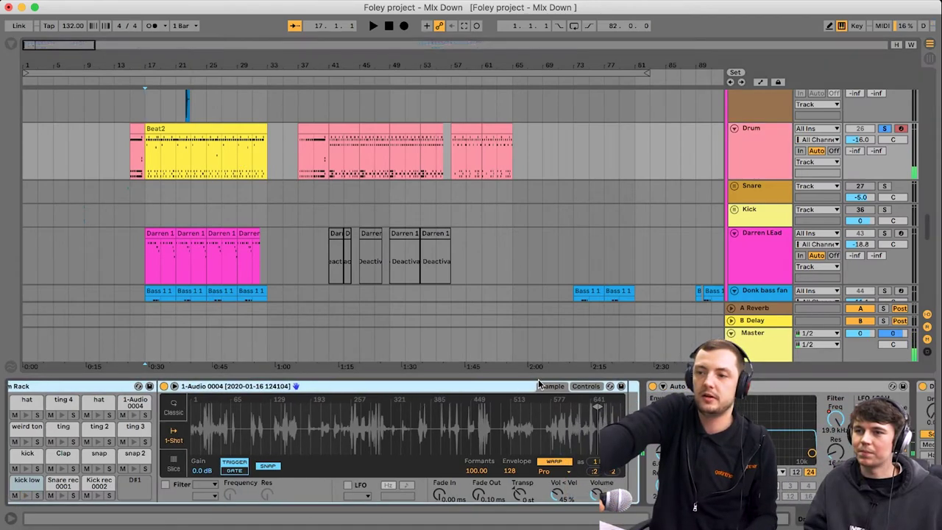
scroll(539, 383, "right", 3)
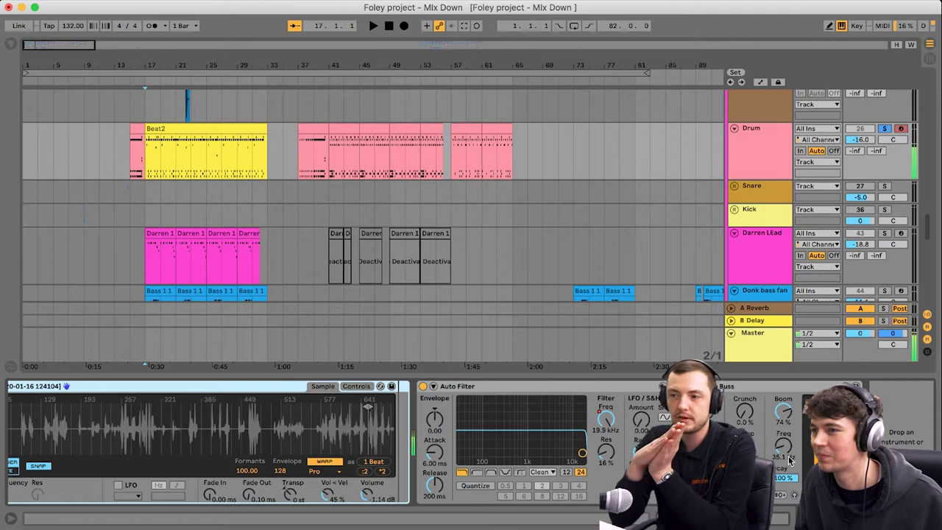
scroll(789, 460, "left", 3)
scroll(789, 460, "right", 3)
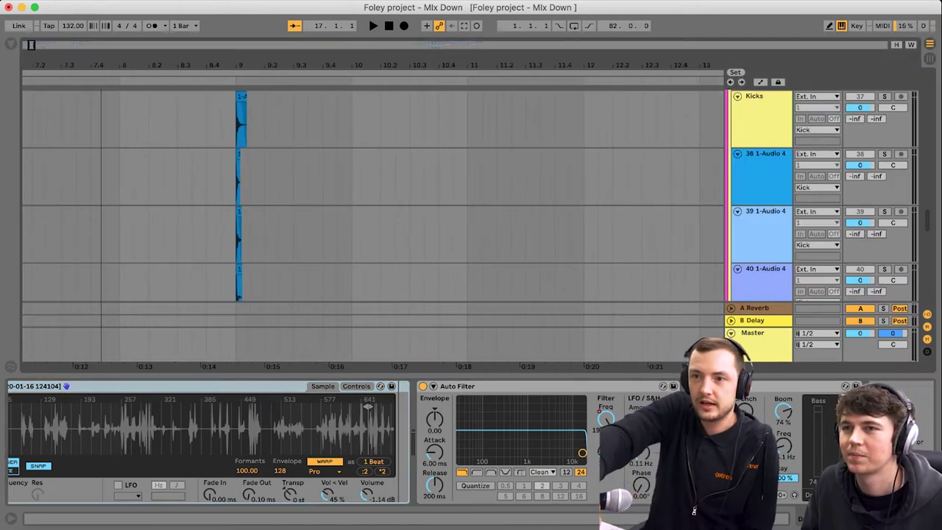
- Audition the Kick group's layers at bar 9 one by one in solo, then play the whole group and fold it
left_click(793, 122)
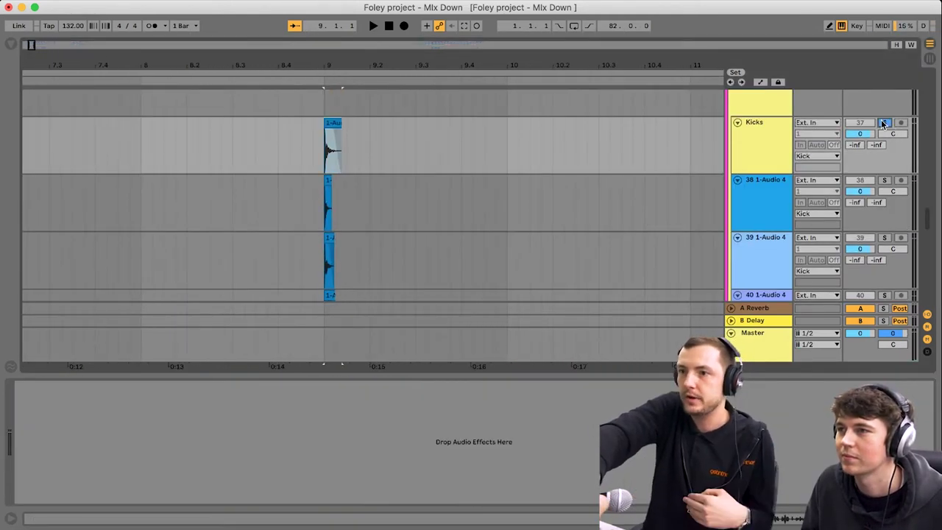
left_click(884, 182)
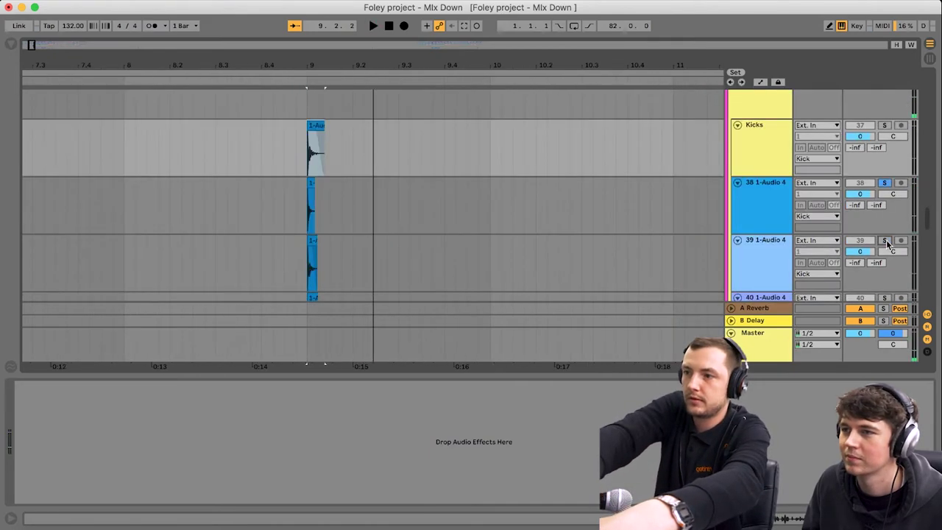
scroll(886, 240, "down", 3)
left_click(886, 180)
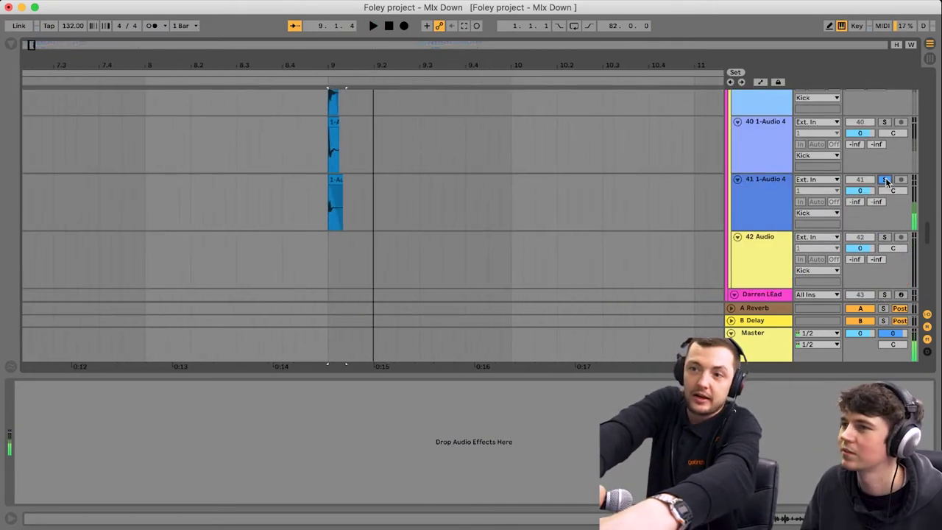
scroll(892, 133, "up", 5)
key("space")
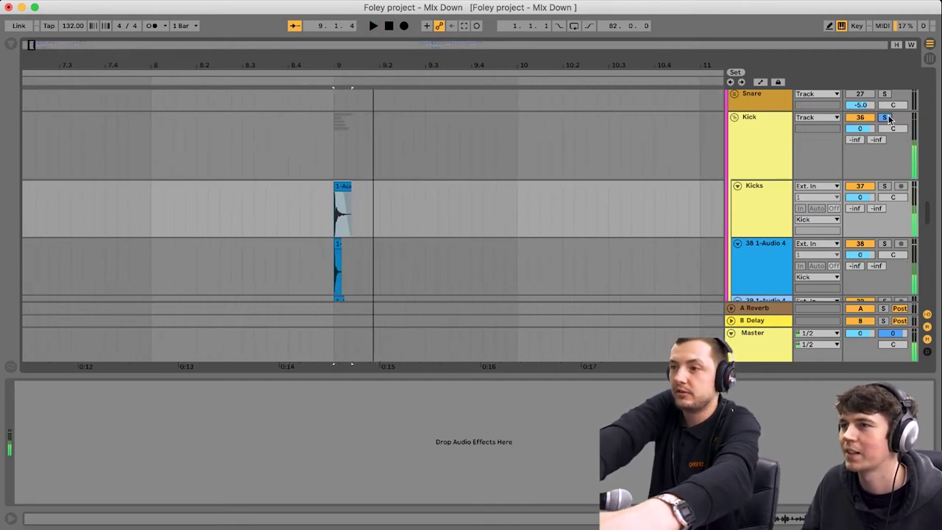
left_click(733, 118)
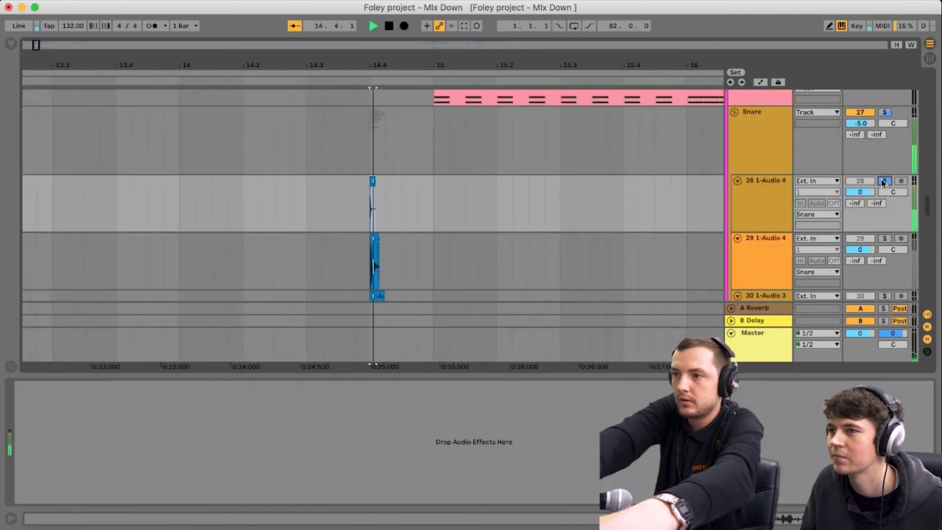
- Audition the Snare group's layers at bar 14.4 one by one in solo, then solo the whole group and fold it
scroll(881, 178, "down", 3)
left_click(884, 248)
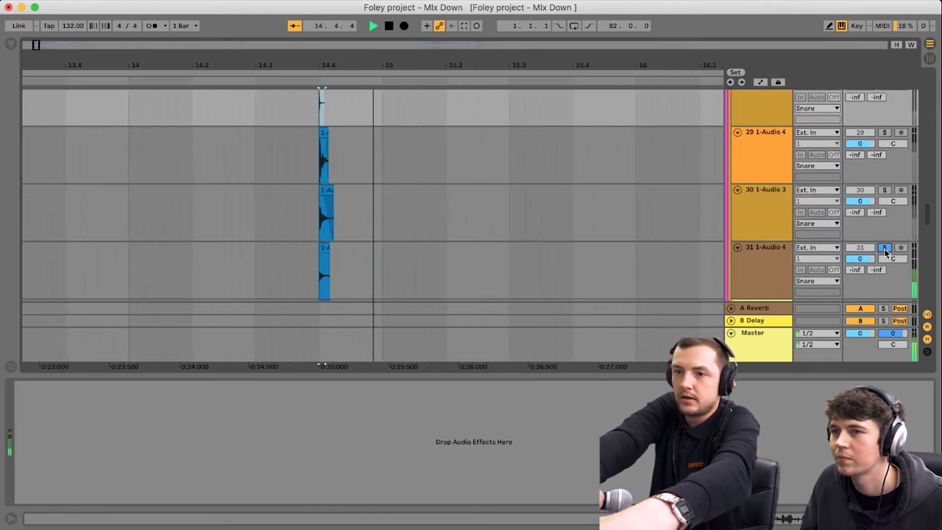
scroll(883, 248, "down", 3)
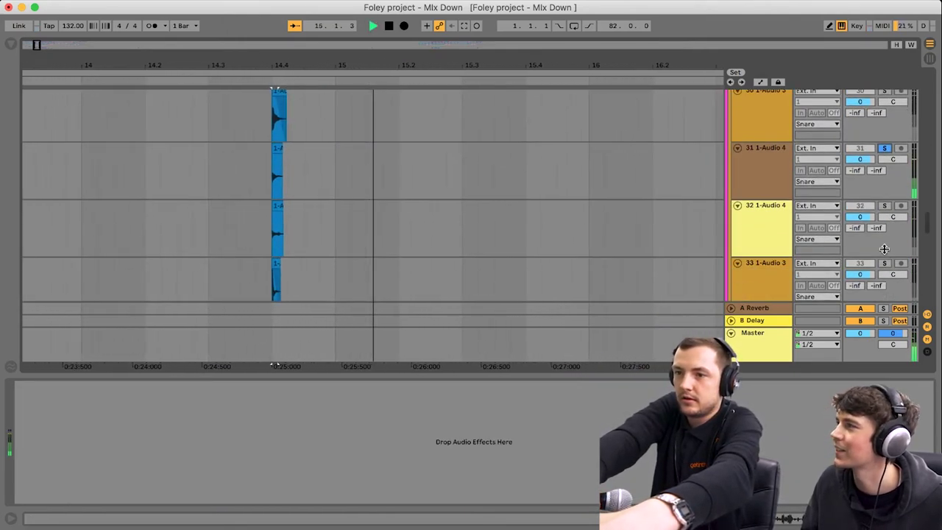
left_click(884, 205)
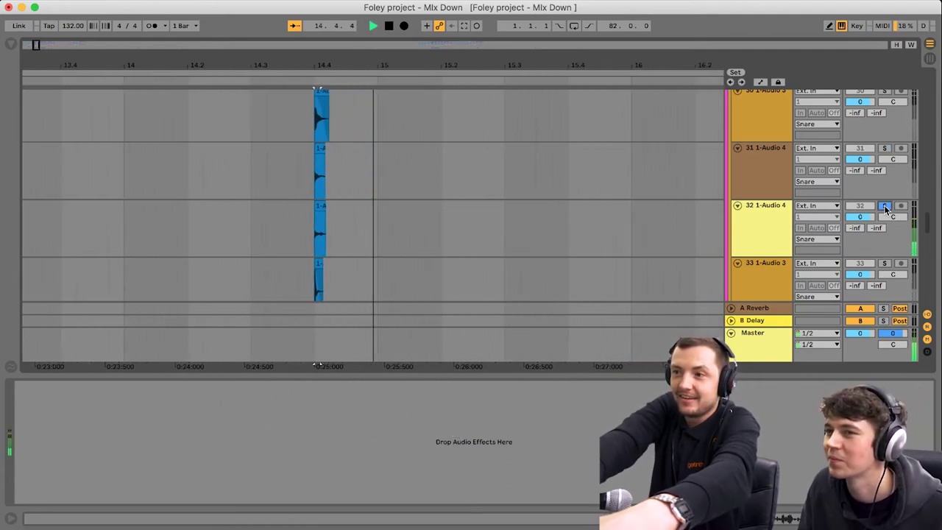
key("space")
scroll(882, 183, "down", 5)
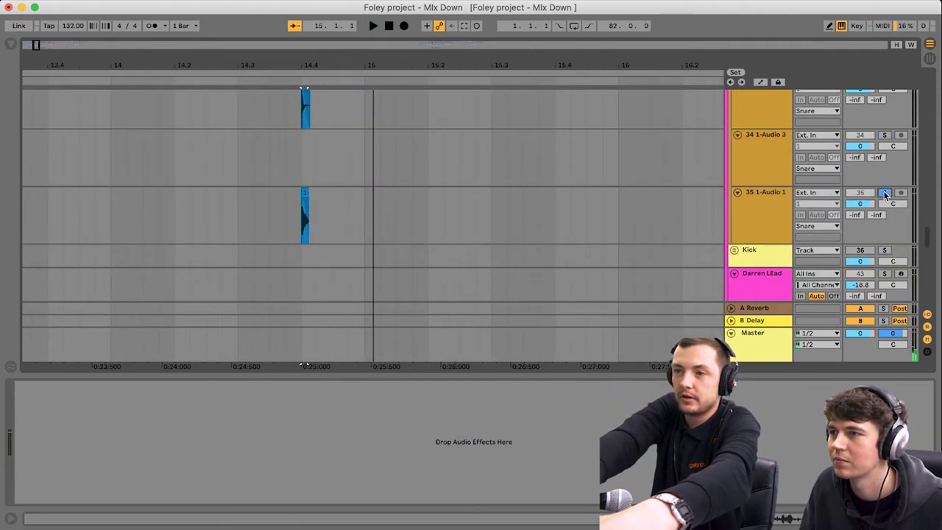
scroll(846, 184, "up", 3)
left_click(734, 153)
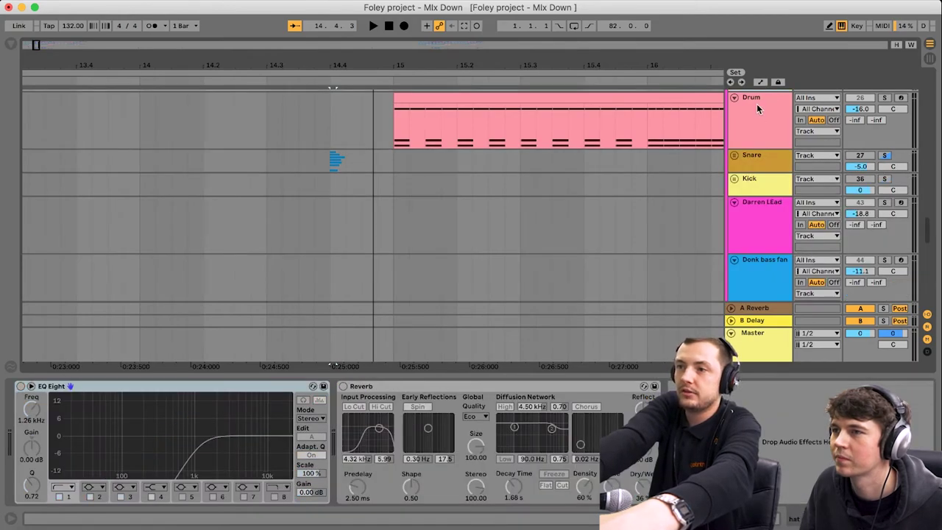
- Select the Drum track and examine its snare effects, including the EQ, Snare Room reverb and Digital Clip Center
left_click(758, 109)
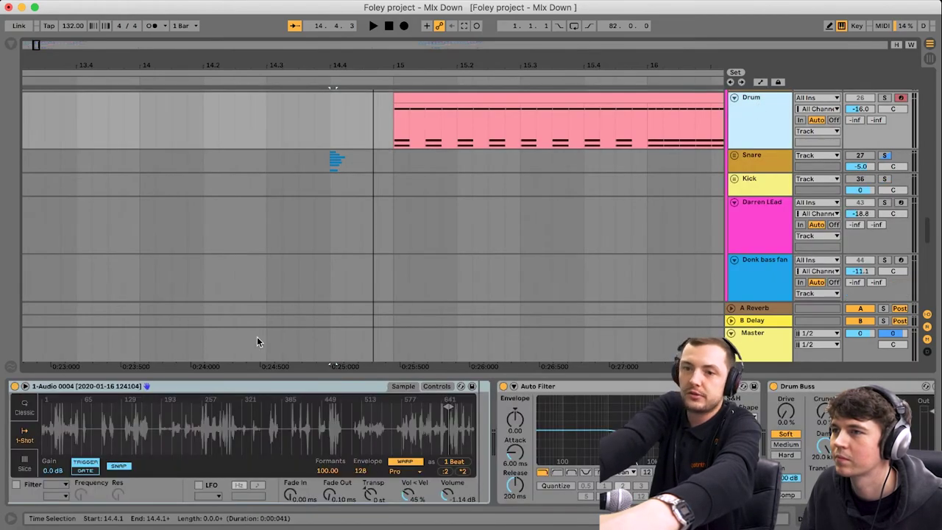
left_click(566, 394)
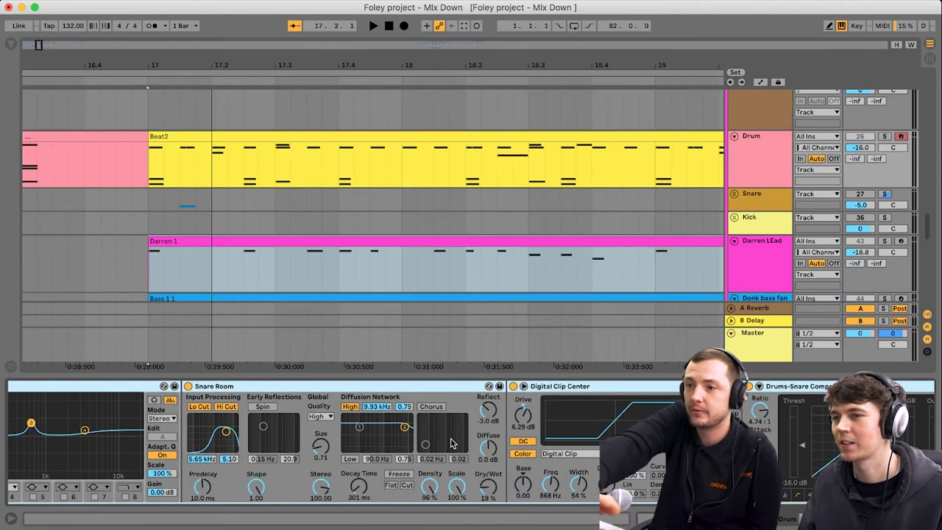
- Examine the remaining snare effects on the Drum track, from Drums-Snare Compressor through EQ Eight and Soft Snare Compressor to OTT
scroll(453, 442, "right", 5)
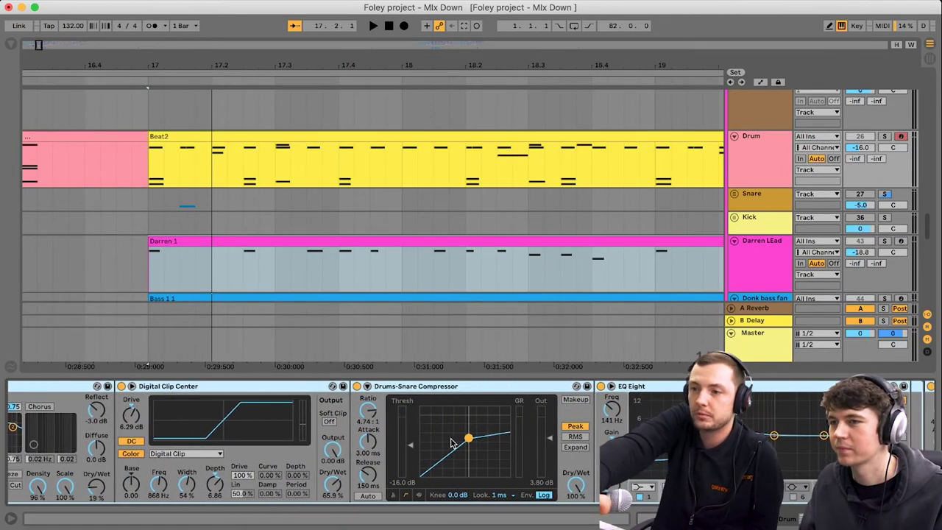
scroll(453, 442, "right", 8)
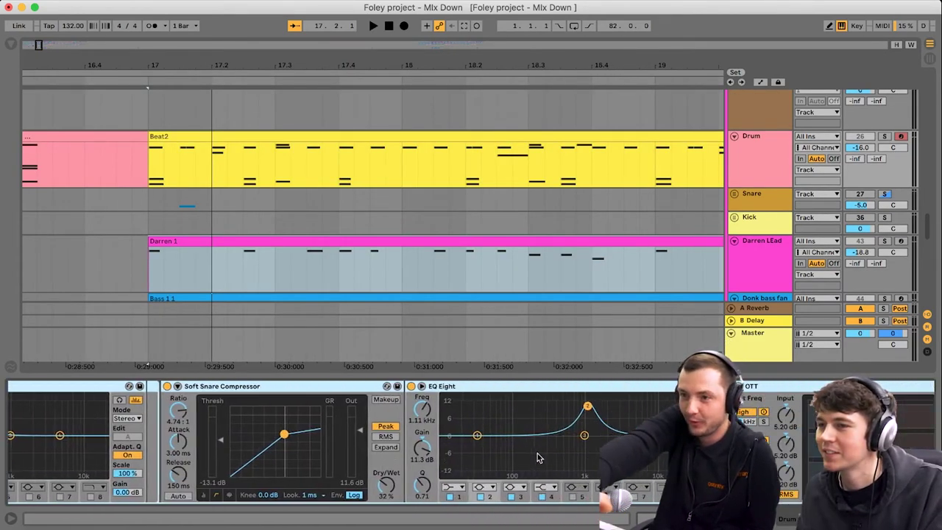
scroll(537, 454, "right", 8)
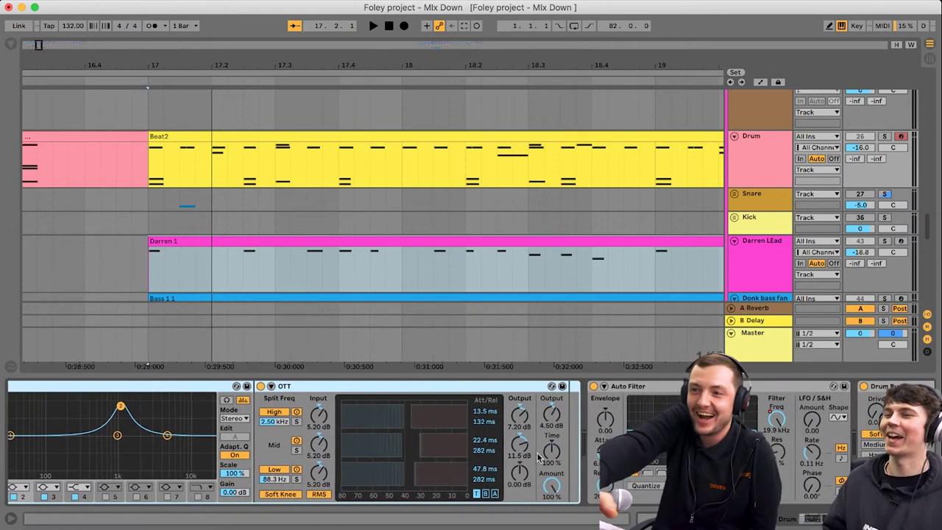
scroll(537, 456, "right", 6)
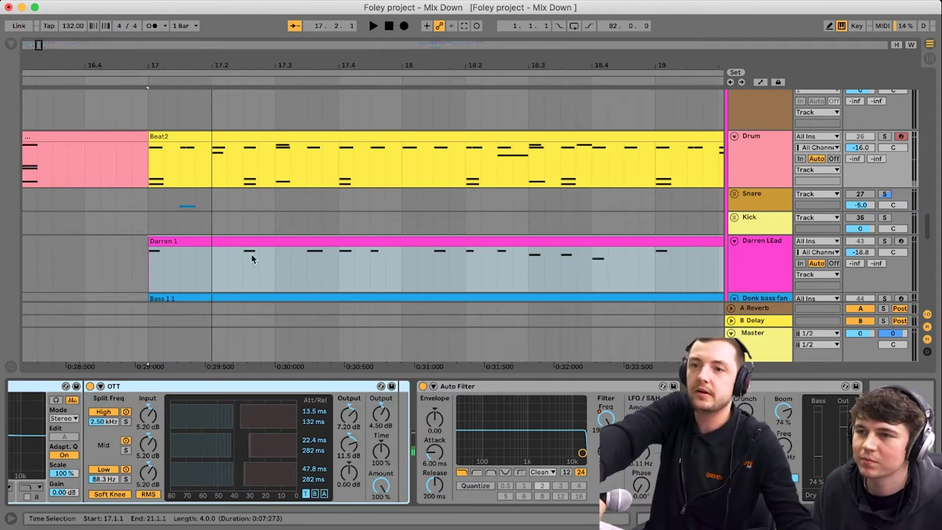
- Solo the Drum track and play Beat2 from bar 17 through its effects
left_click(886, 136)
key("space")
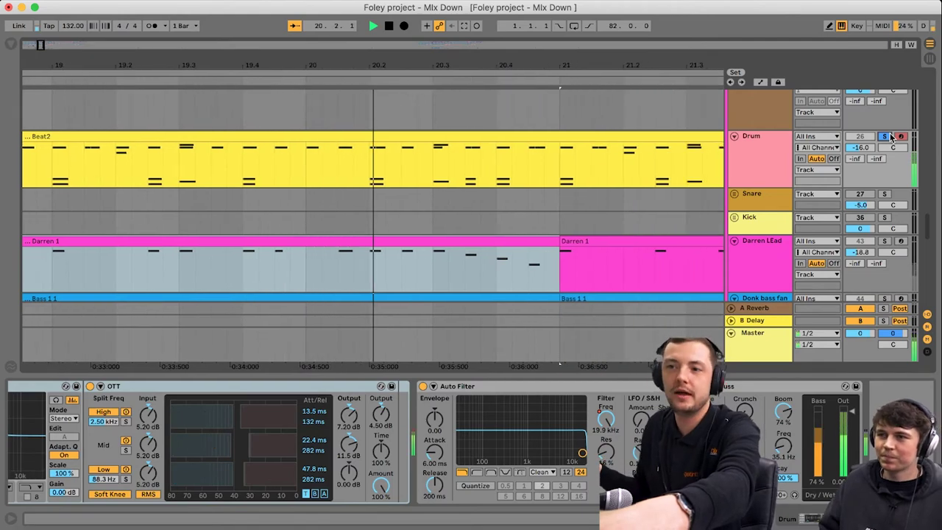
key("space")
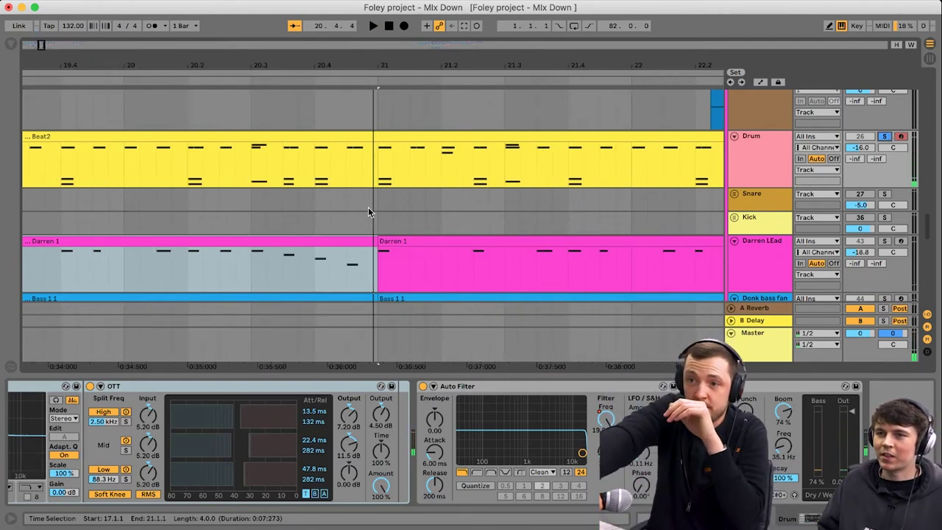
- Audition the Donk bass fan track's Bass 1 1 clip from bar 17 in solo, then unsolo the track and stop playback
scroll(368, 212, "left", 5)
scroll(368, 212, "up", 2)
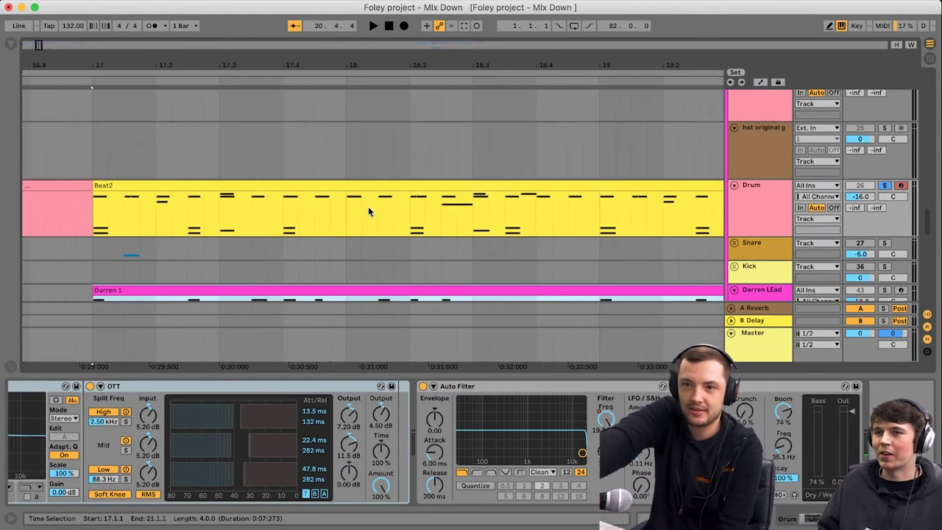
scroll(368, 212, "left", 3)
scroll(368, 212, "up", 1)
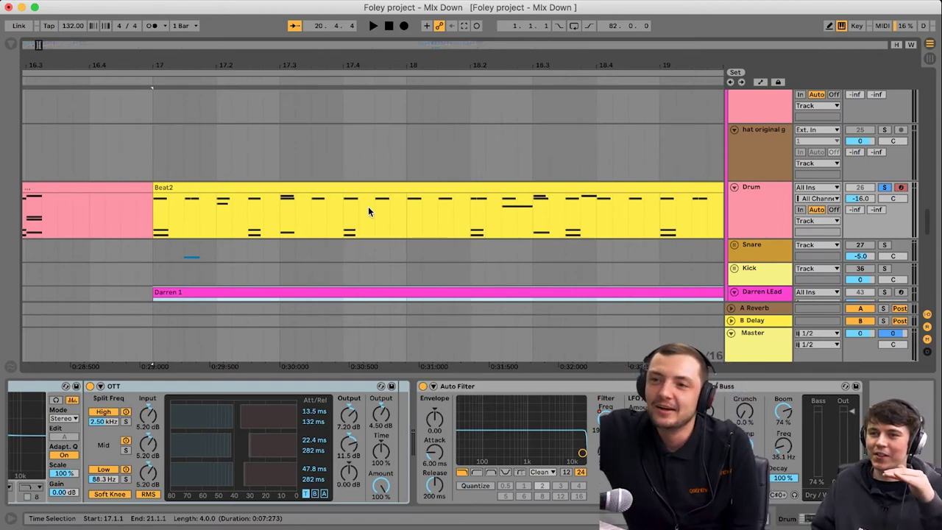
scroll(368, 211, "down", 5)
scroll(368, 211, "up", 1)
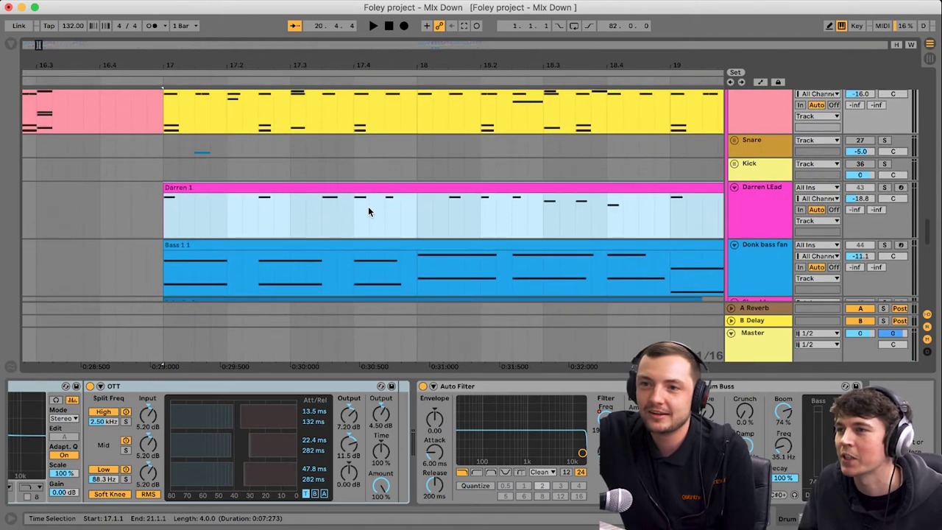
scroll(368, 212, "up", 2)
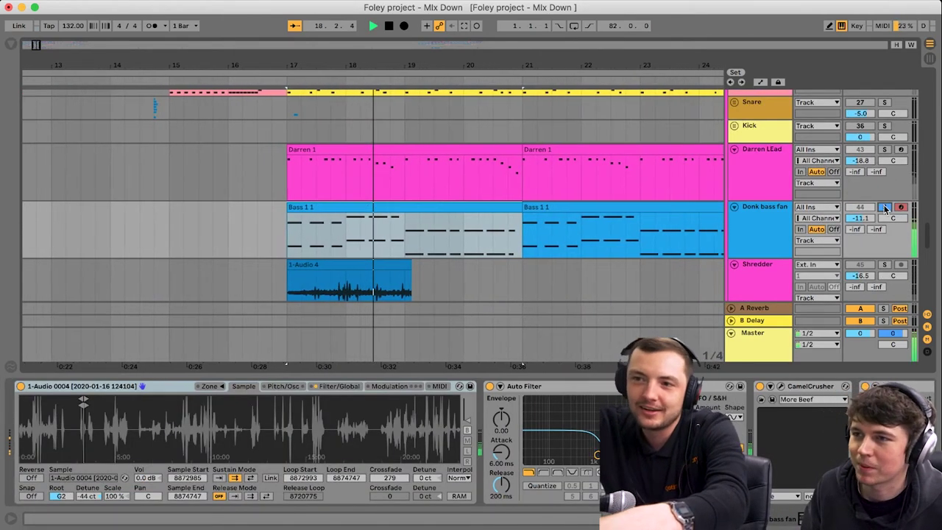
left_click(885, 208)
key("space")
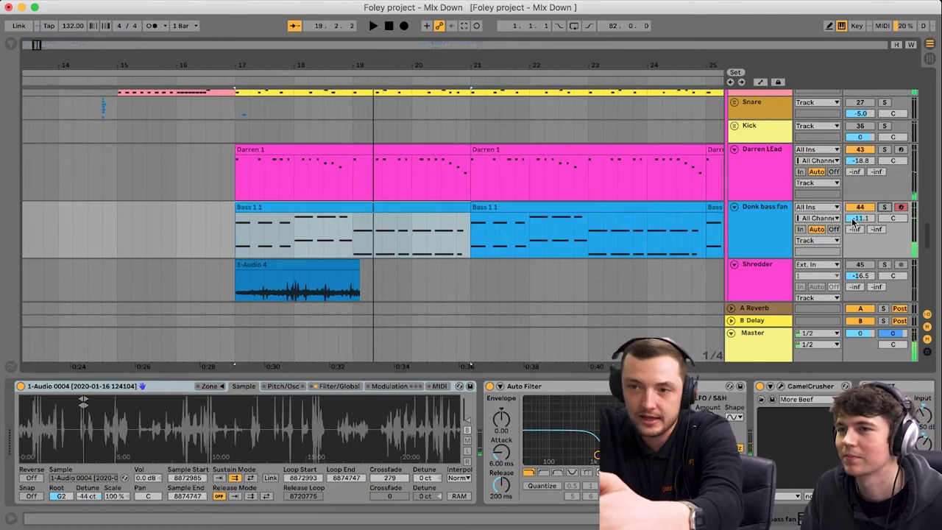
- Select the Shredder track's 1-Audio 4 clip and play it from bar 17 in solo
scroll(471, 248, "down", 3)
left_click(332, 216)
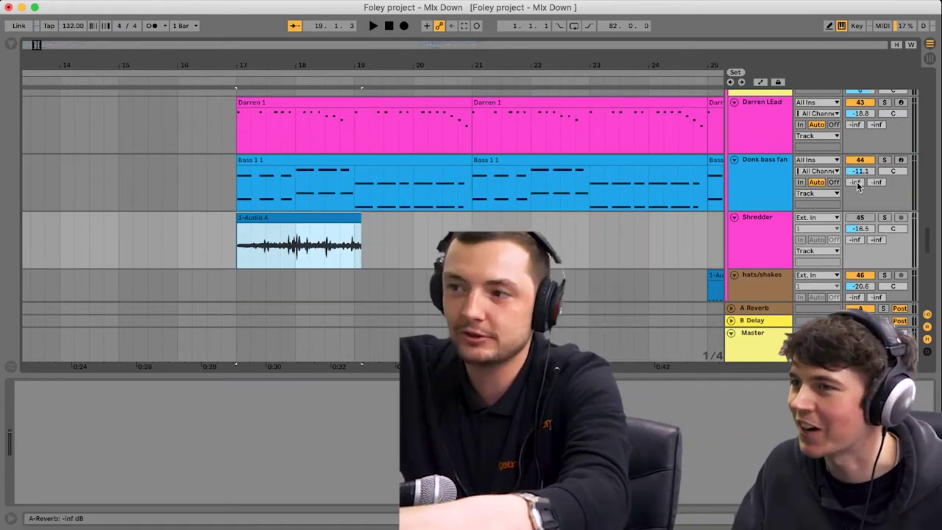
left_click(884, 217)
key("space")
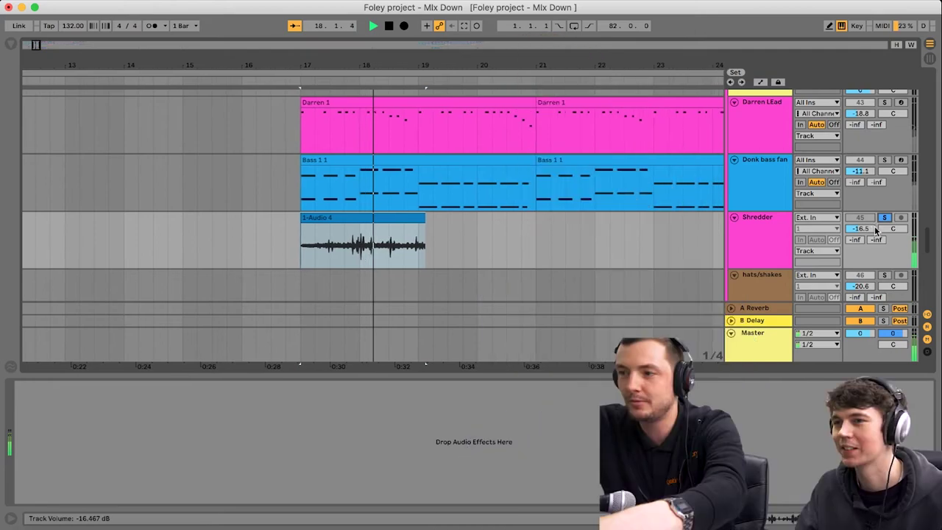
- Reset the Shredder track's volume to 0 dB during playback, then unsolo it and stop
left_click(876, 230)
key("Delete")
left_click(884, 217)
key("space")
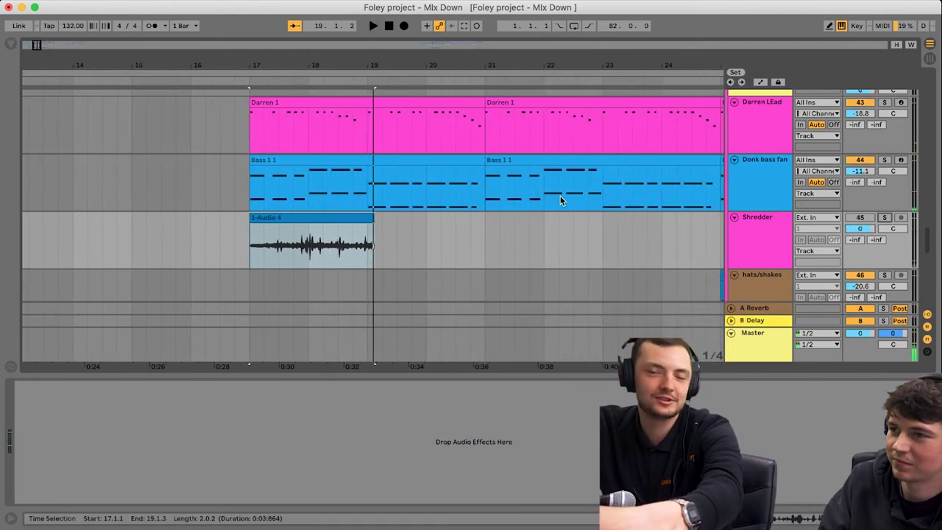
- Select the first new 1 clip on the Arp - Reveras track and play it from bar 1 in solo
scroll(559, 201, "down", 5)
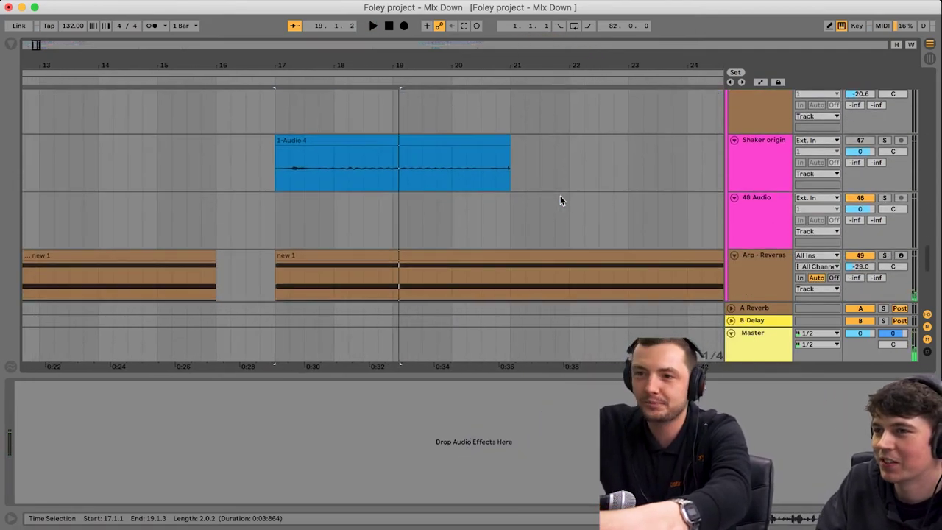
scroll(559, 200, "up", 3)
left_click_drag(331, 70, 331, 65)
left_click_drag(432, 182, 415, 169)
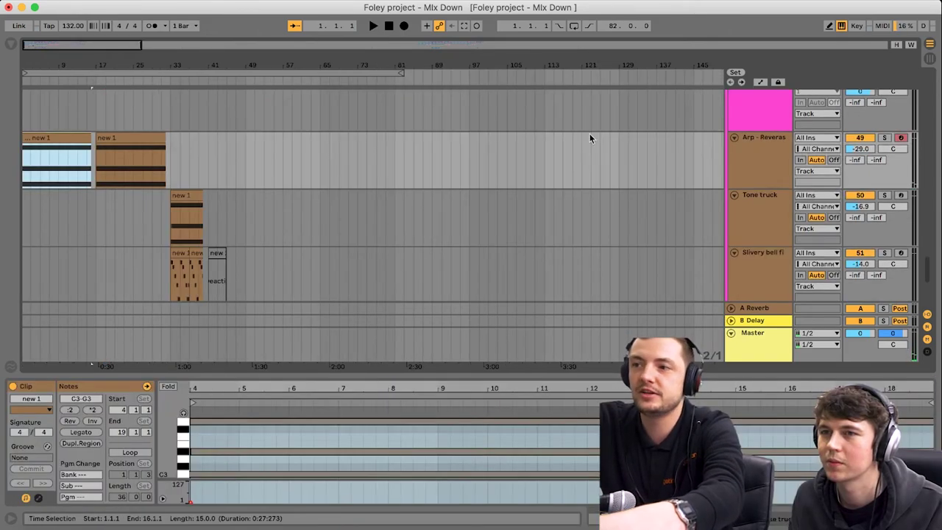
left_click(885, 138)
key("space")
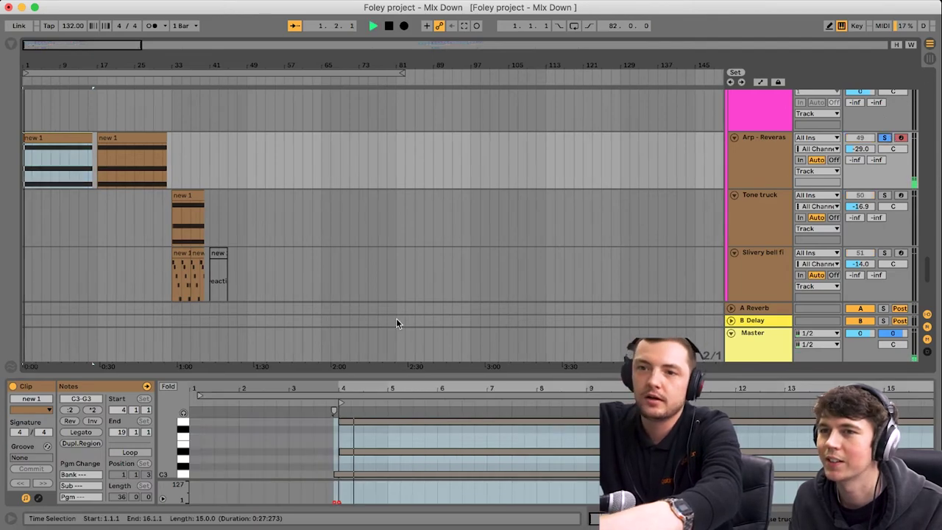
- Play the second new 1 clip on the soloed Arp - Reveras track from bar 17, then stop playback
key("plus")
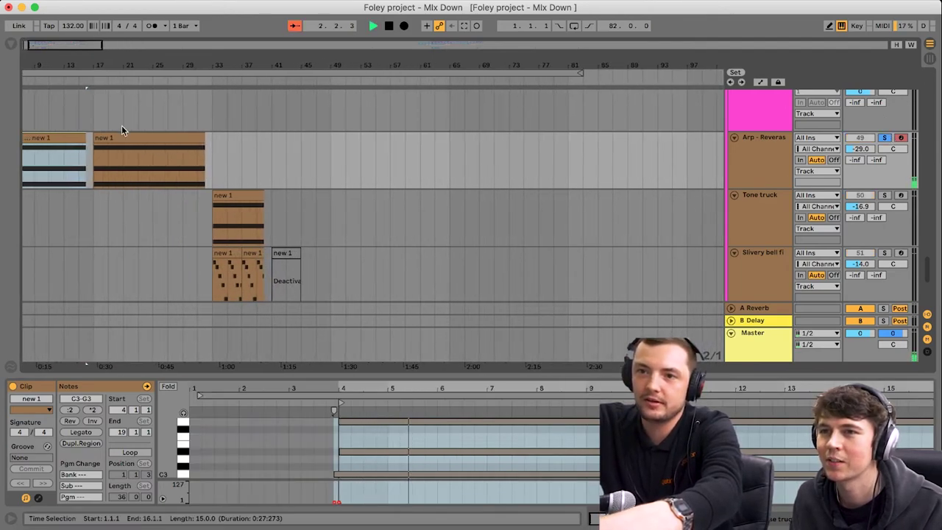
left_click(195, 165)
scroll(191, 166, "down", 1)
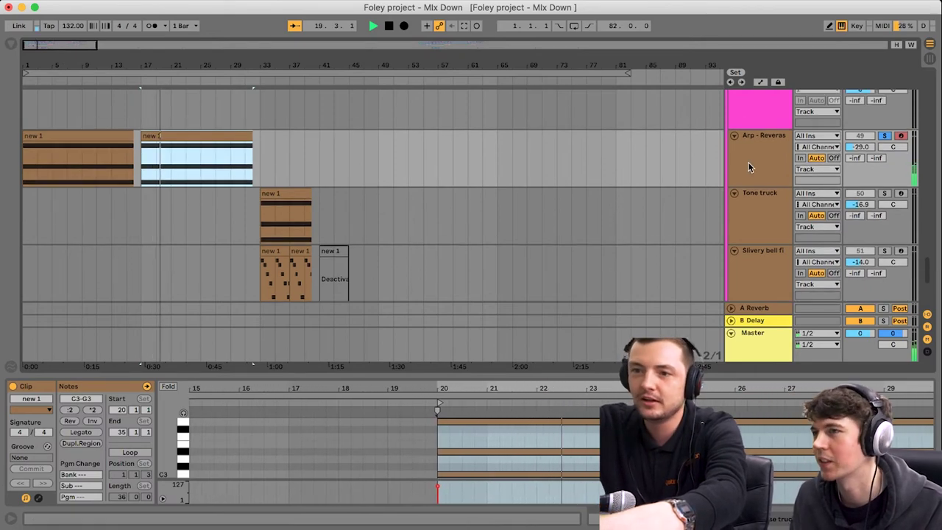
scroll(750, 168, "down", 3)
key("space")
- Solo the Reveras truck track and play its short audio clip at bar 17
left_click(750, 214)
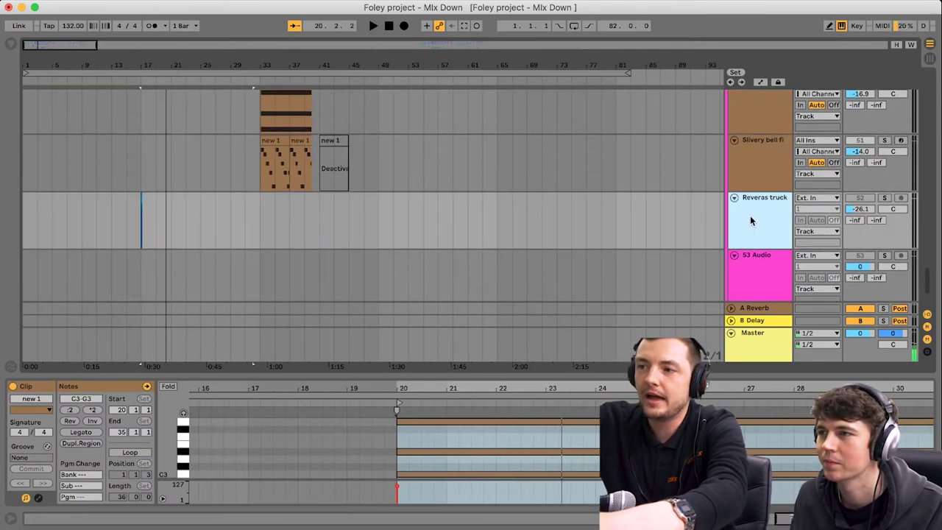
left_click(885, 197)
left_click(141, 220)
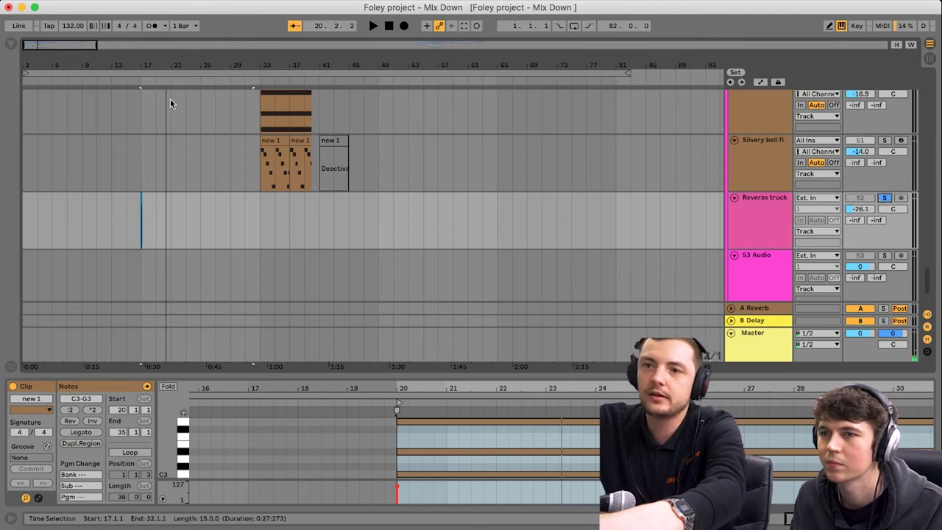
key("z")
key("space")
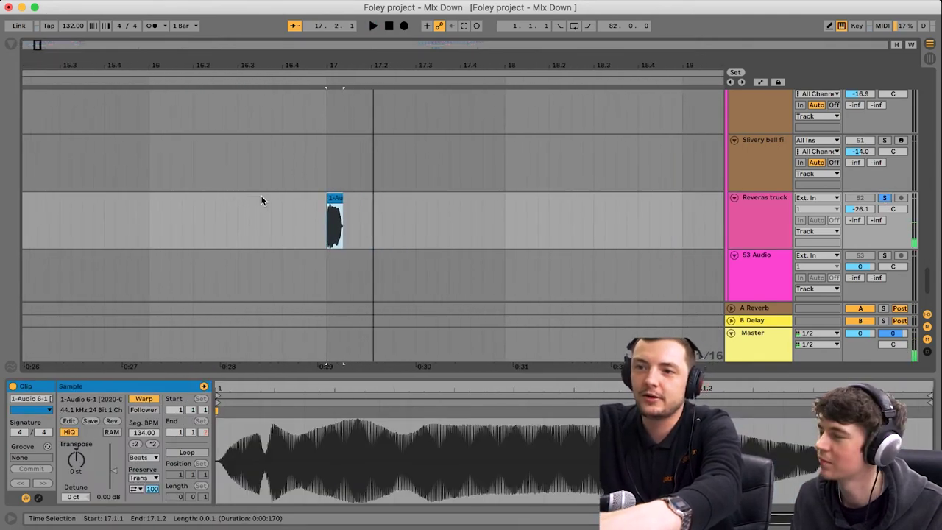
left_click(336, 214)
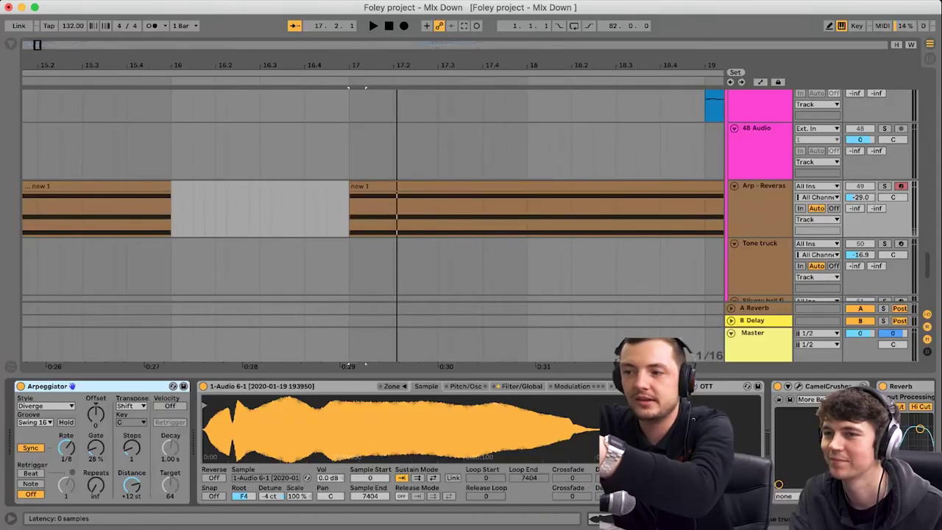
- Examine the Arp - Reveras device chain, from the Arpeggiator and sampler through OTT, CamelCrusher, Reverb and Auto Filter to the Ping delay
scroll(287, 443, "right", 6)
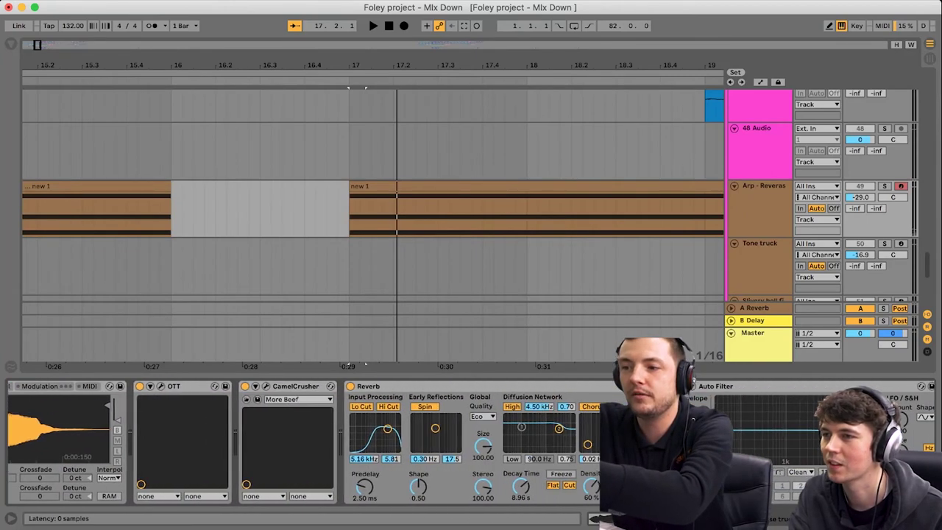
scroll(366, 363, "right", 10)
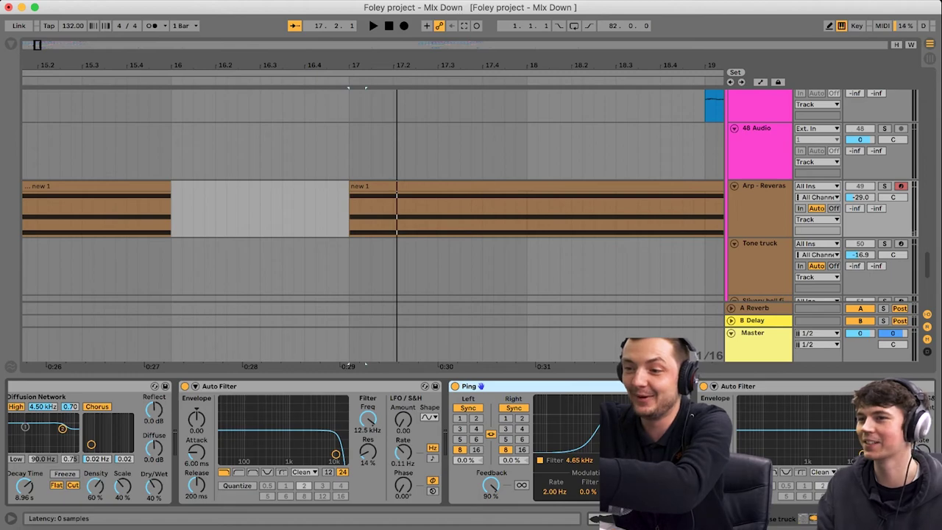
scroll(366, 363, "left", 8)
scroll(366, 364, "left", 6)
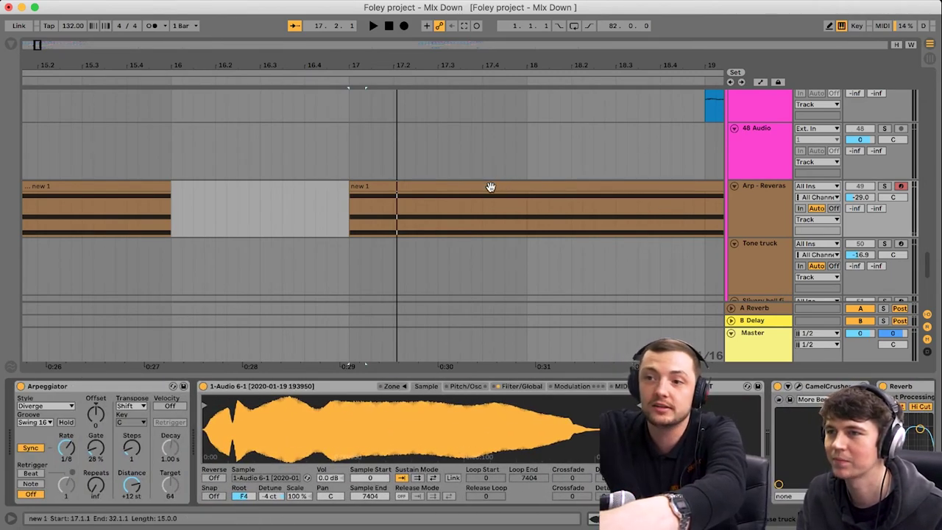
- Audition the Arp - Reveras track's new 1 clip from bar 17 in solo, then unsolo the track and stop playback
left_click(490, 187)
left_click(885, 186)
key("space")
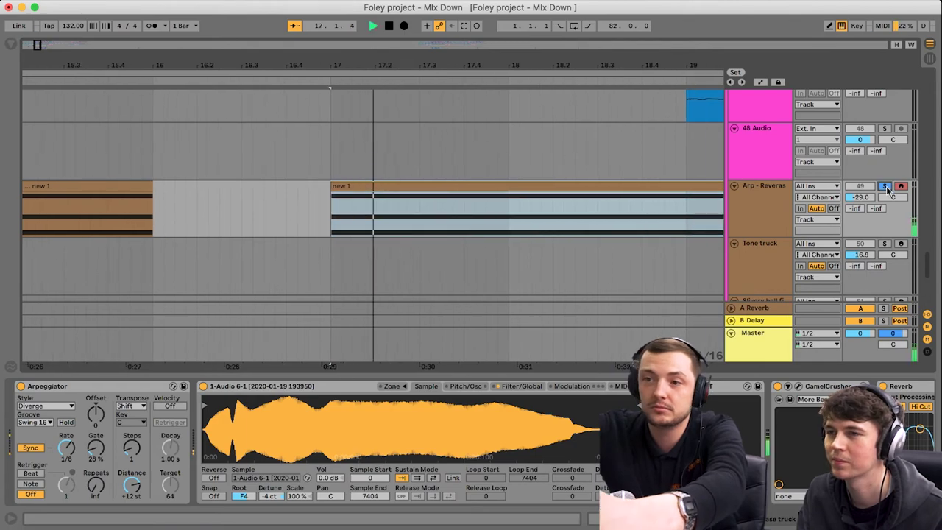
left_click(885, 187)
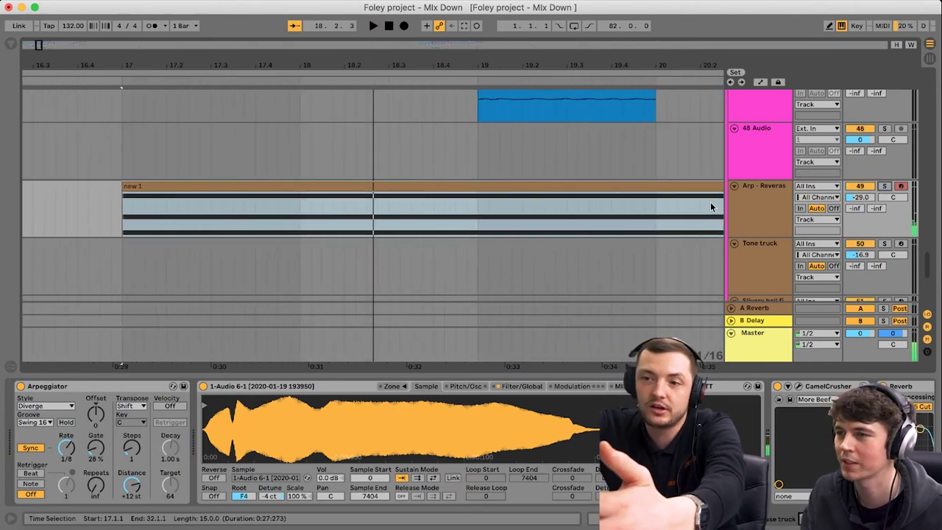
scroll(603, 214, "down", 10)
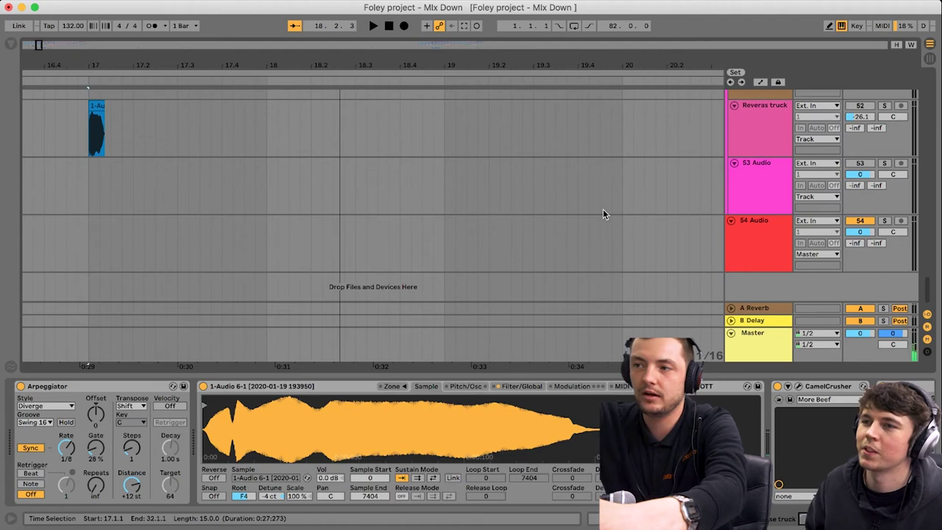